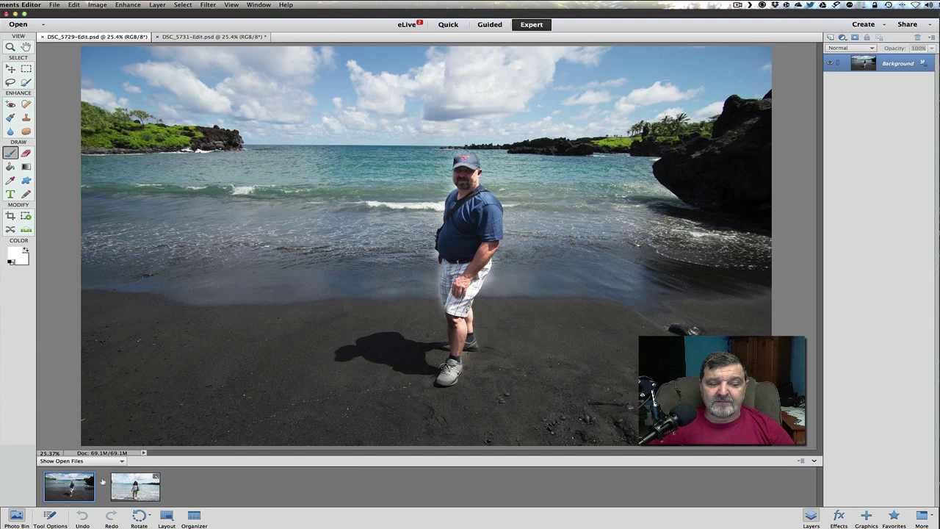
Step: Reveal the Photo Bin and drag the surf photo DSC_5731 ahead of the man's photo
{"action": "left_click", "coordinate": [57, 519]}
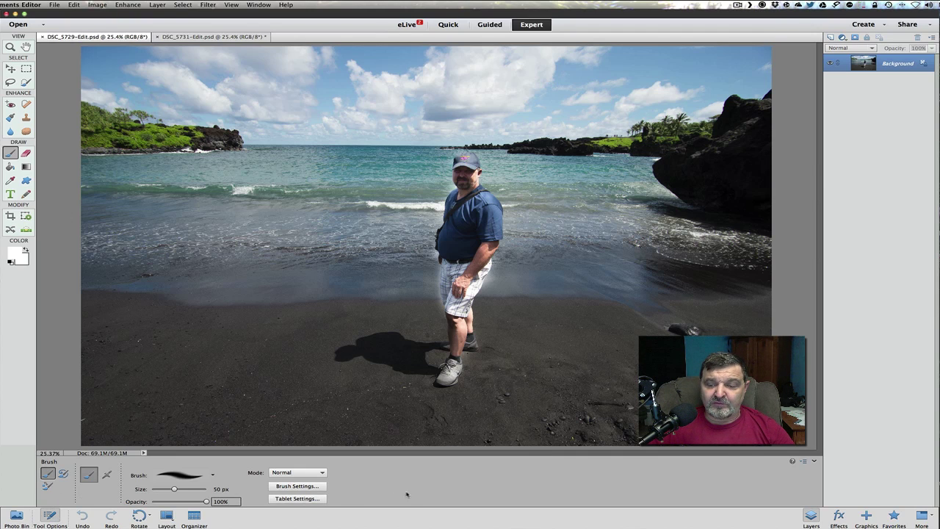
{"action": "left_click", "coordinate": [17, 517]}
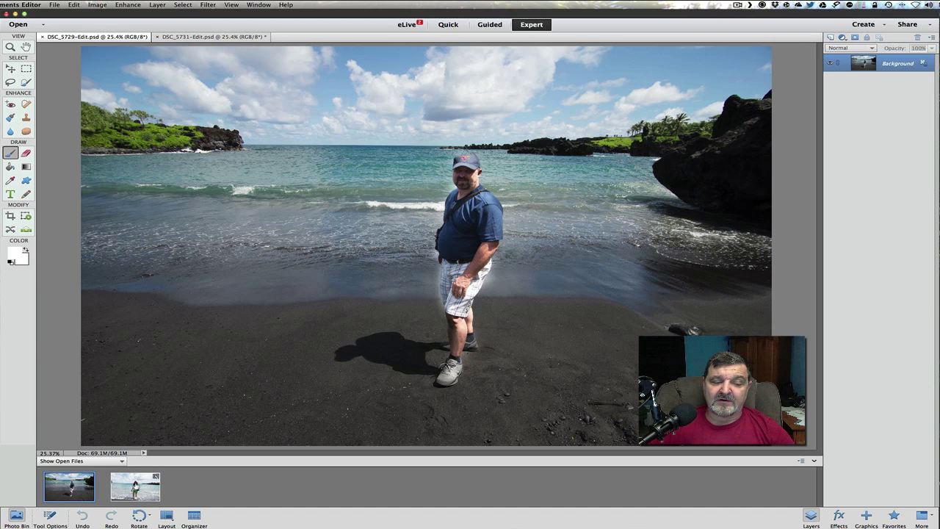
{"action": "left_click_drag", "start_coordinate": [136, 485], "coordinate": [68, 486]}
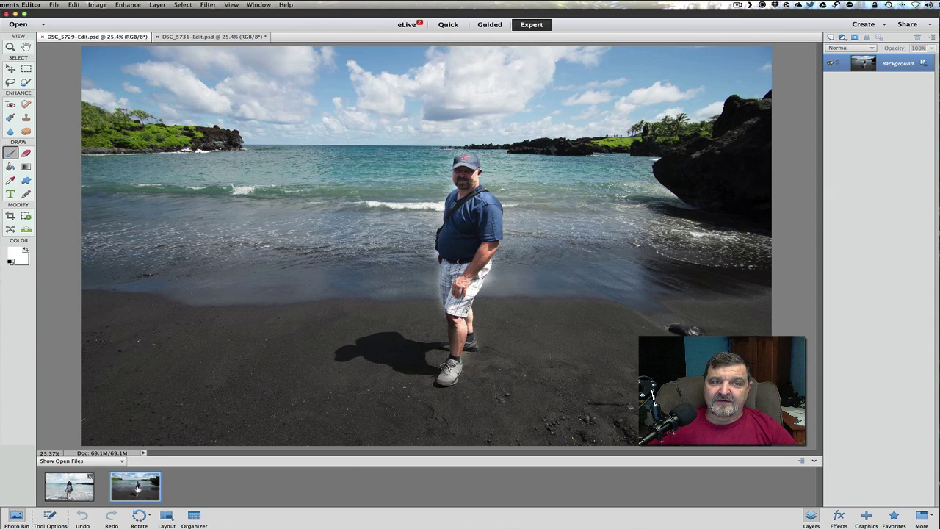
Step: Launch Enhance > Photomerge > Photomerge Compose
{"action": "left_click", "coordinate": [128, 4]}
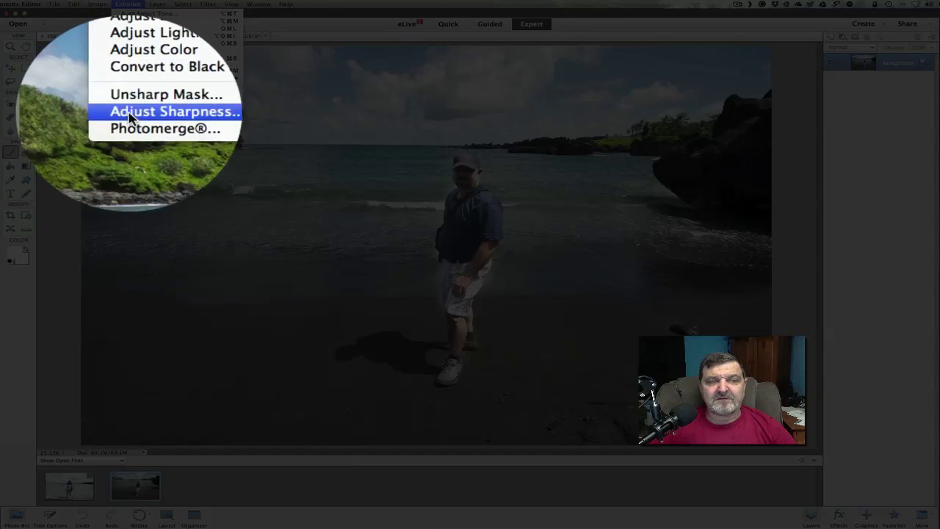
{"action": "mouse_move", "coordinate": [130, 124]}
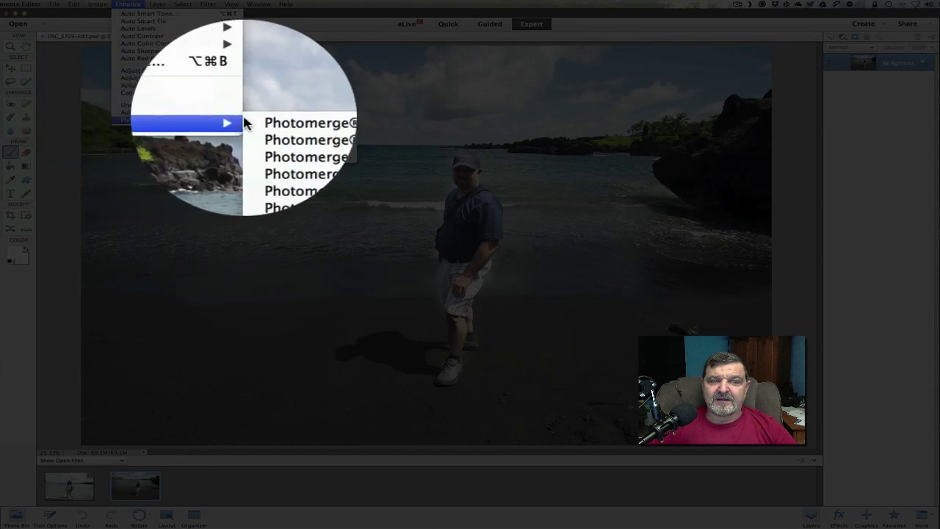
{"action": "left_click", "coordinate": [285, 122]}
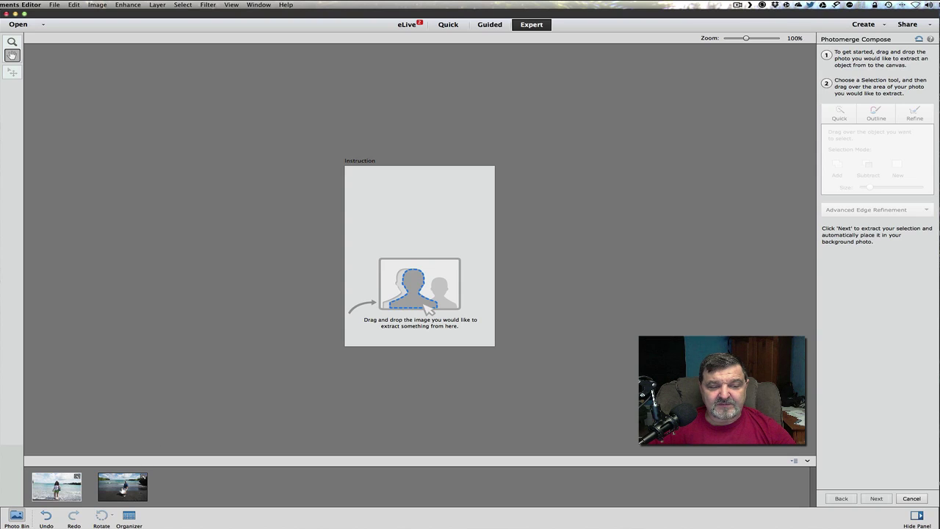
Step: Load the man's beach photo as the source and quick-select him from cap to shoes
{"action": "left_click", "coordinate": [122, 488]}
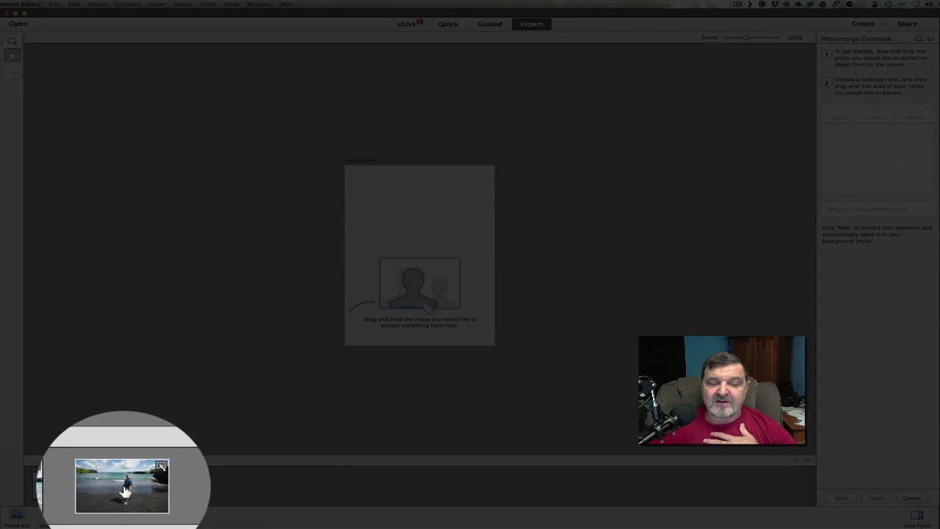
{"action": "left_click_drag", "start_coordinate": [125, 492], "coordinate": [415, 289]}
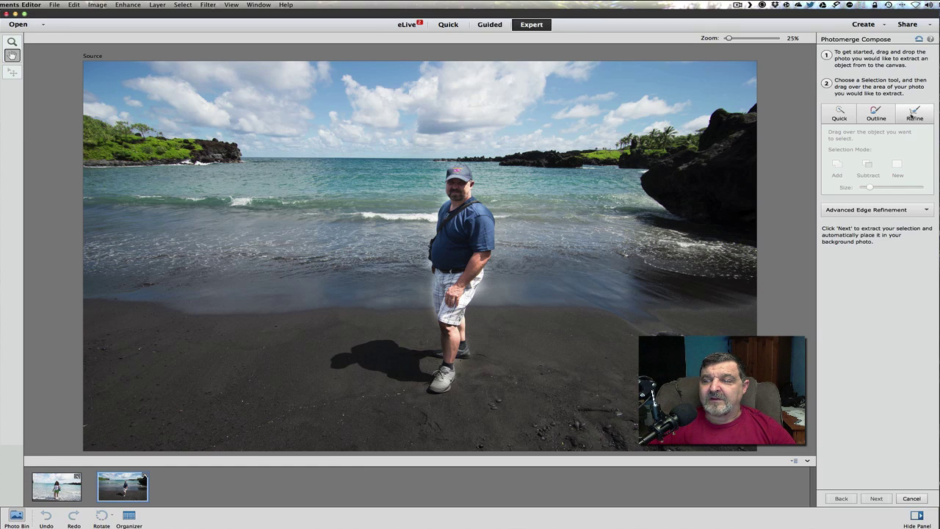
{"action": "left_click", "coordinate": [844, 117]}
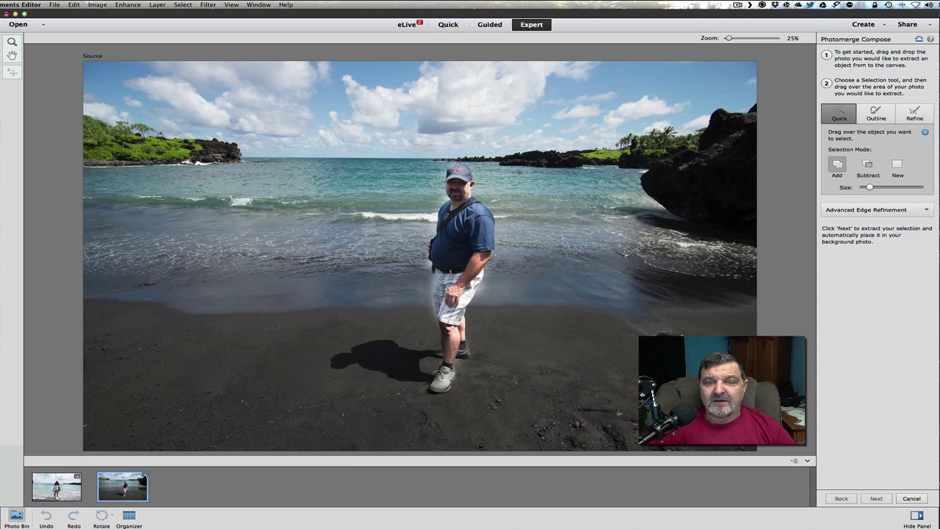
{"action": "mouse_move", "coordinate": [457, 172]}
{"action": "left_mouse_down"}
{"action": "mouse_move", "coordinate": [478, 199]}
{"action": "mouse_move", "coordinate": [445, 192]}
{"action": "mouse_move", "coordinate": [434, 283]}
{"action": "mouse_move", "coordinate": [445, 360]}
{"action": "mouse_move", "coordinate": [454, 331]}
{"action": "mouse_move", "coordinate": [442, 379]}
{"action": "left_mouse_up"}
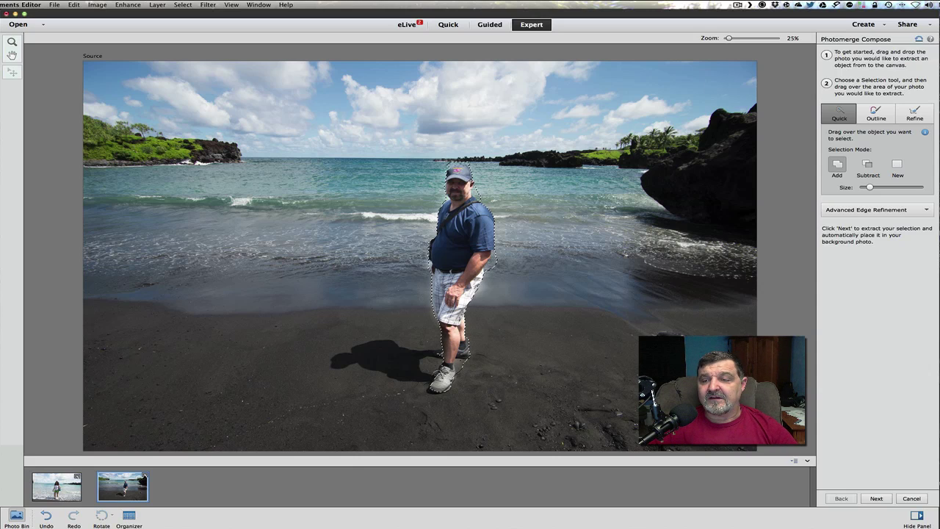
Step: Place the extracted man in the surf, enlarged and positioned just right of the woman
{"action": "left_click", "coordinate": [877, 499]}
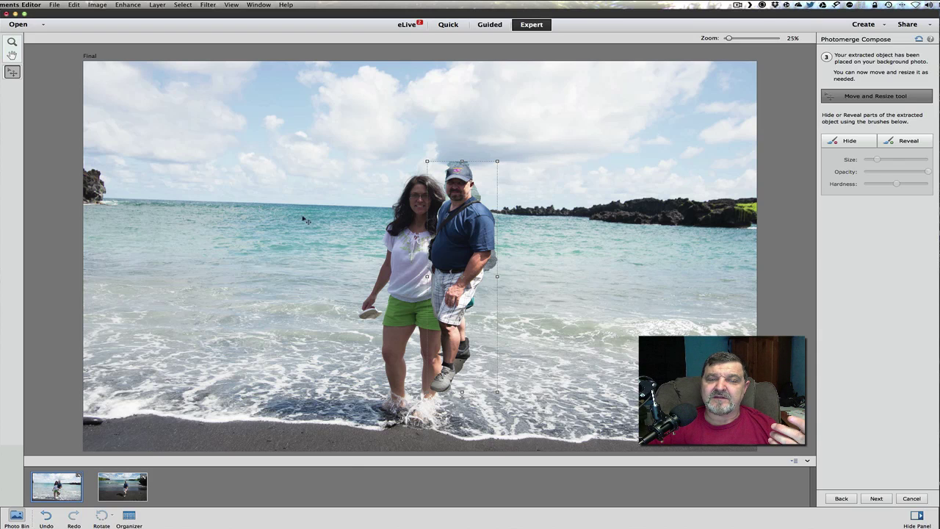
{"action": "left_click_drag", "start_coordinate": [458, 243], "coordinate": [581, 222]}
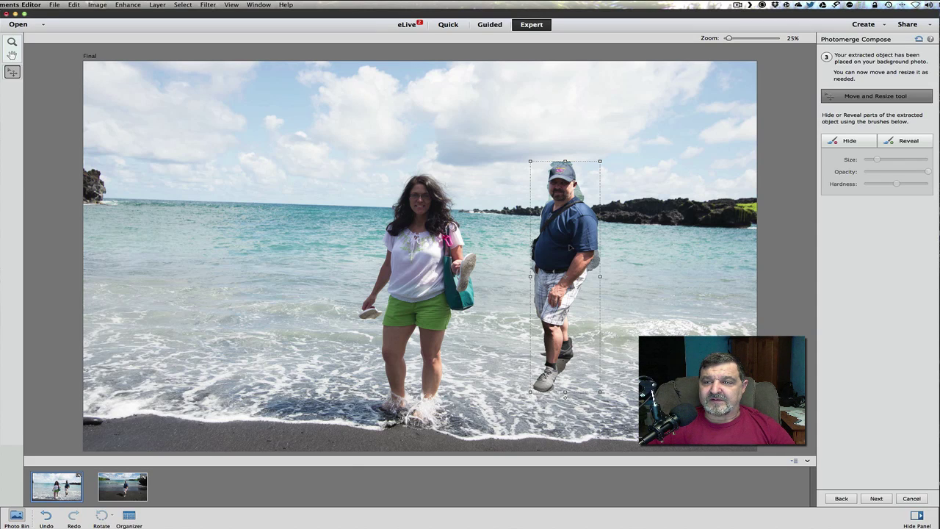
{"action": "left_click_drag", "start_coordinate": [570, 247], "coordinate": [525, 263]}
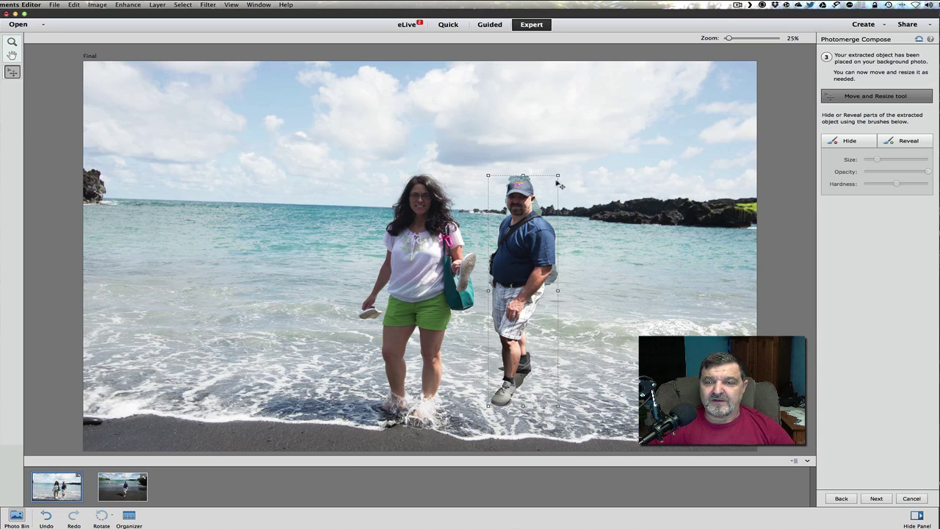
{"action": "left_click_drag", "start_coordinate": [558, 175], "coordinate": [592, 140]}
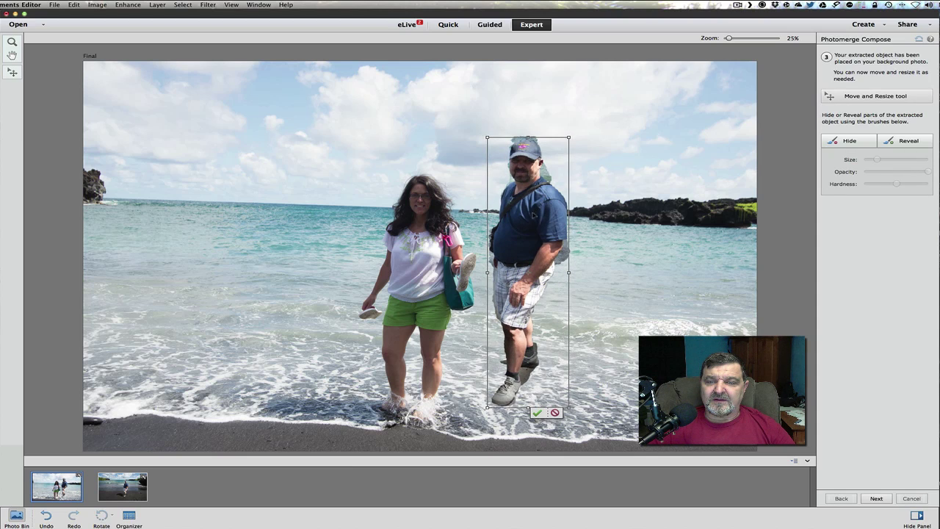
{"action": "left_click_drag", "start_coordinate": [537, 211], "coordinate": [519, 259]}
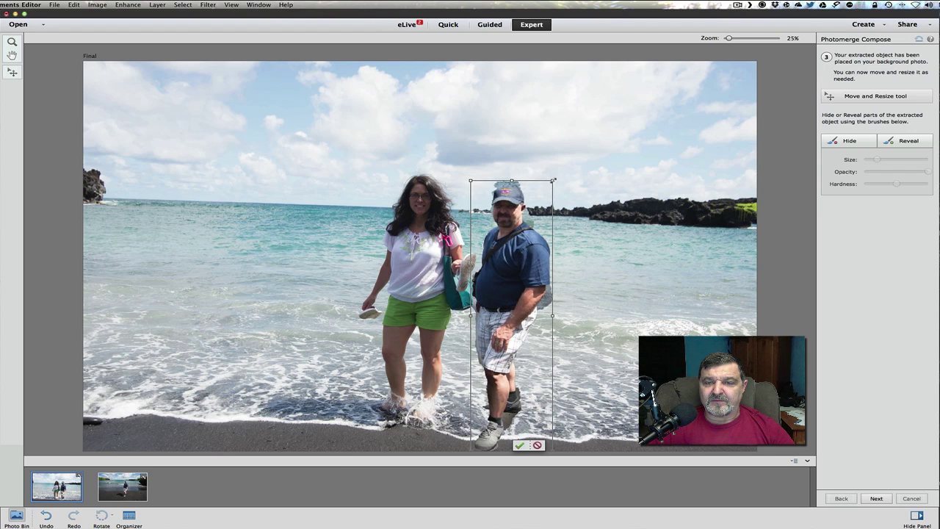
{"action": "mouse_move", "coordinate": [554, 179]}
{"action": "left_mouse_down"}
{"action": "mouse_move", "coordinate": [565, 163]}
{"action": "mouse_move", "coordinate": [562, 170]}
{"action": "left_mouse_up"}
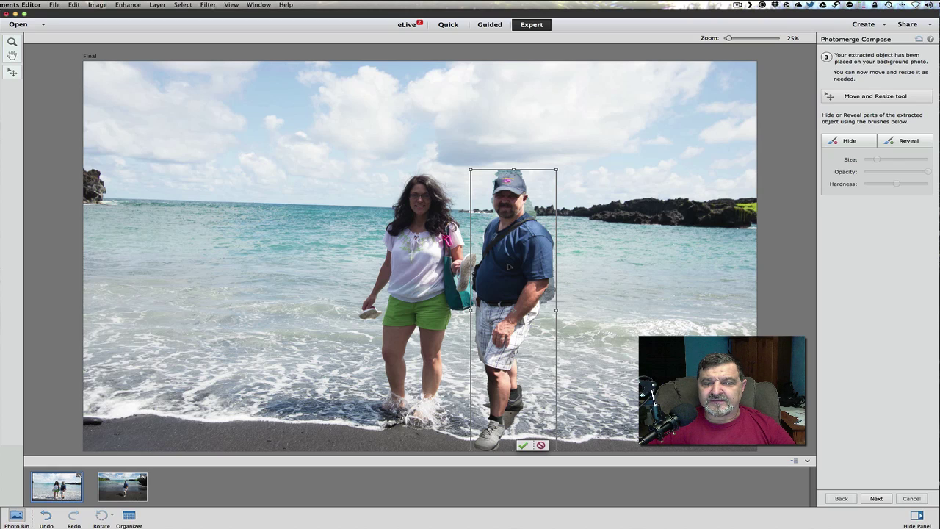
{"action": "left_click_drag", "start_coordinate": [509, 266], "coordinate": [512, 277]}
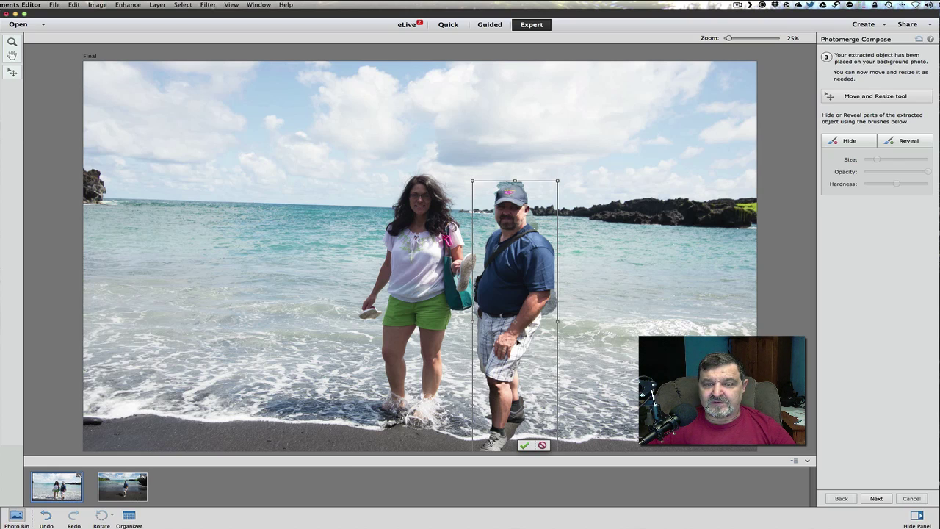
{"action": "mouse_move", "coordinate": [521, 204]}
{"action": "left_mouse_down"}
{"action": "mouse_move", "coordinate": [521, 193]}
{"action": "mouse_move", "coordinate": [527, 199]}
{"action": "left_mouse_up"}
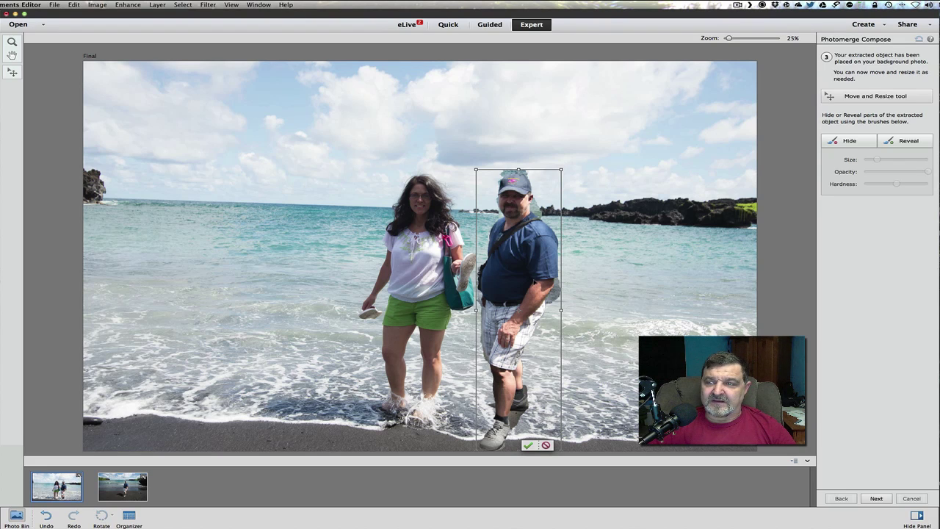
{"action": "left_click", "coordinate": [528, 445]}
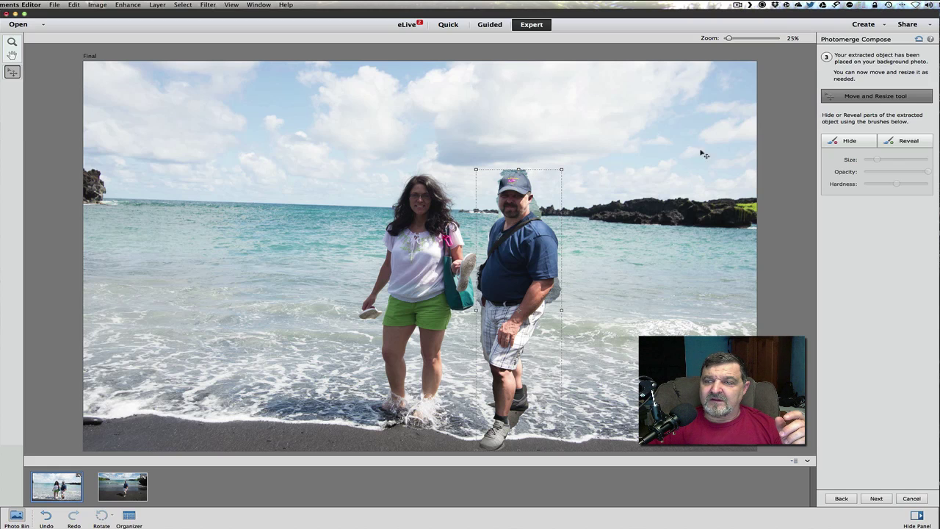
Step: Restore the cut-off top of the man's cap with the restore brush
{"action": "left_click", "coordinate": [835, 142]}
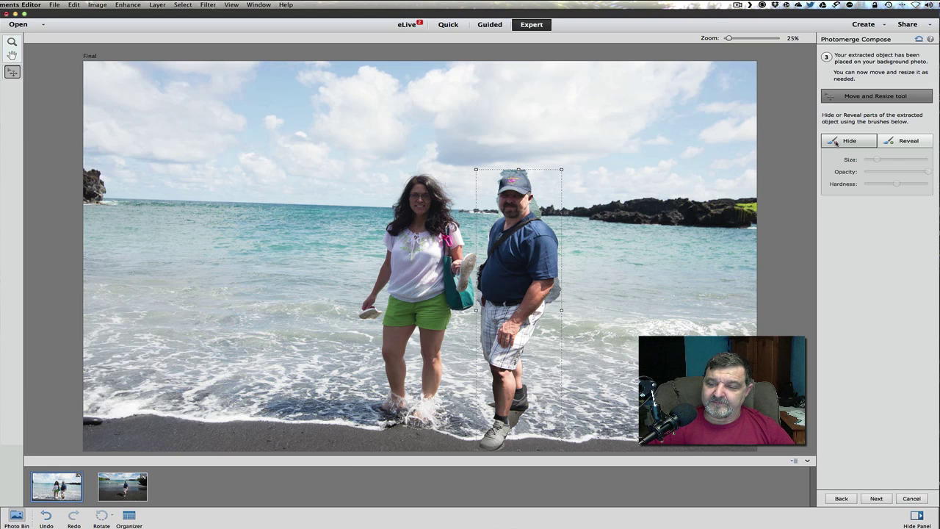
{"action": "left_click", "coordinate": [836, 143]}
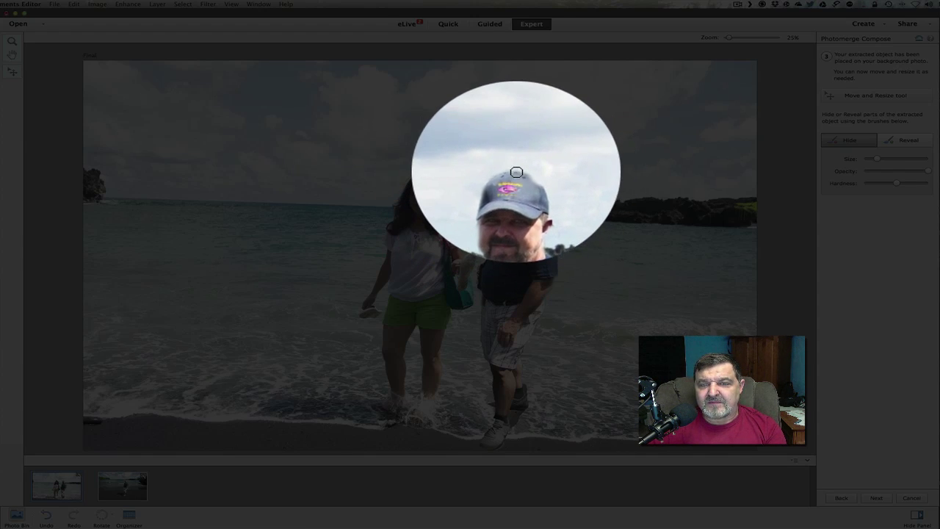
{"action": "left_click", "coordinate": [898, 140]}
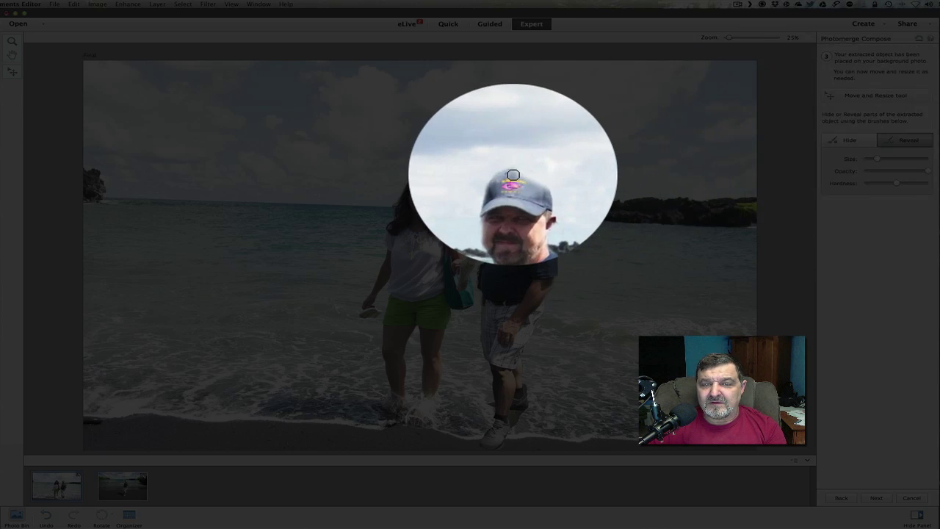
{"action": "mouse_move", "coordinate": [521, 177]}
{"action": "left_mouse_down"}
{"action": "mouse_move", "coordinate": [514, 166]}
{"action": "mouse_move", "coordinate": [528, 174]}
{"action": "mouse_move", "coordinate": [521, 175]}
{"action": "left_mouse_up"}
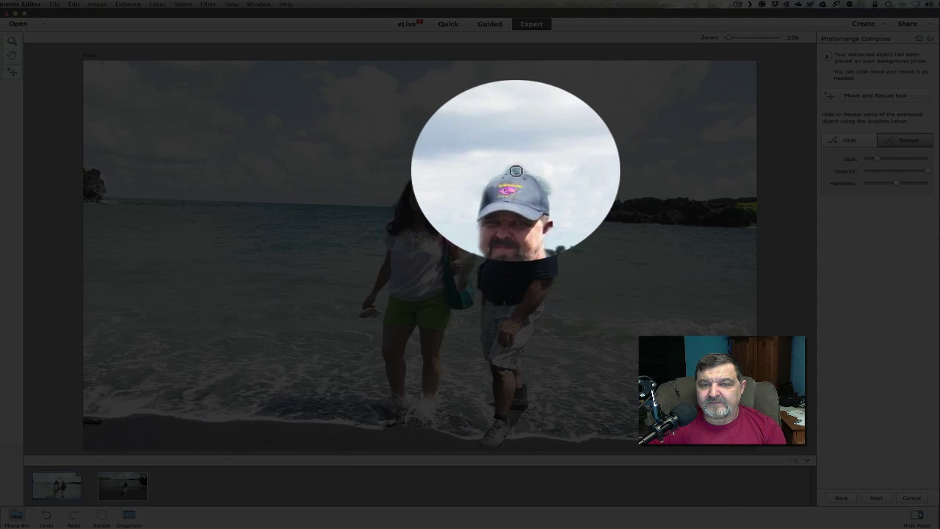
Step: Hide the fuzzy patch above the cap and the stray sneaker, then advance to colour-tone matching
{"action": "left_click", "coordinate": [830, 141]}
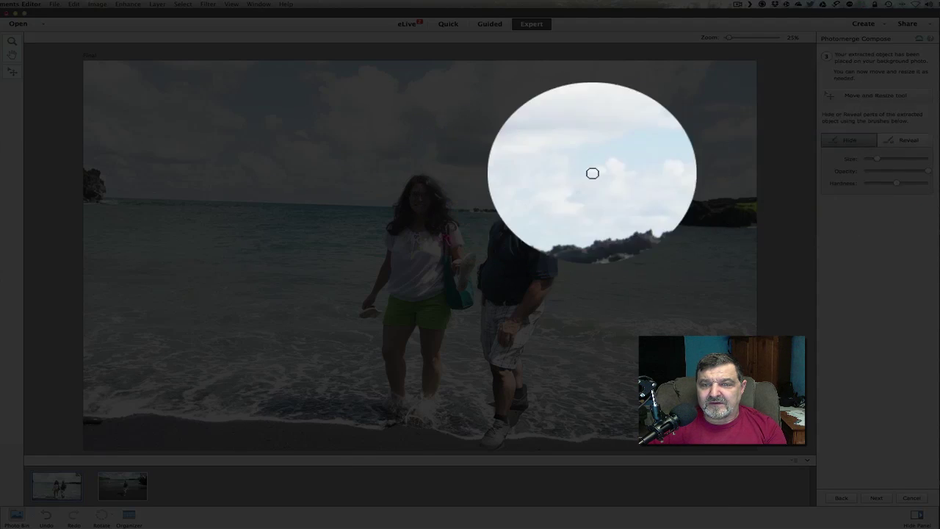
{"action": "mouse_move", "coordinate": [528, 173]}
{"action": "left_mouse_down"}
{"action": "mouse_move", "coordinate": [510, 168]}
{"action": "mouse_move", "coordinate": [535, 179]}
{"action": "left_mouse_up"}
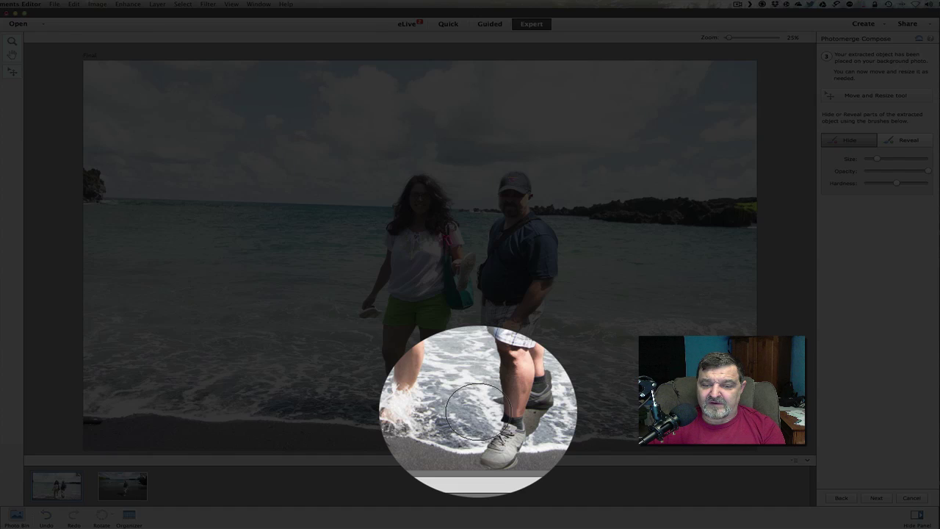
{"action": "mouse_move", "coordinate": [476, 411]}
{"action": "left_mouse_down"}
{"action": "mouse_move", "coordinate": [472, 400]}
{"action": "mouse_move", "coordinate": [475, 430]}
{"action": "mouse_move", "coordinate": [492, 441]}
{"action": "mouse_move", "coordinate": [527, 428]}
{"action": "mouse_move", "coordinate": [533, 397]}
{"action": "mouse_move", "coordinate": [541, 398]}
{"action": "mouse_move", "coordinate": [472, 410]}
{"action": "mouse_move", "coordinate": [465, 403]}
{"action": "mouse_move", "coordinate": [487, 401]}
{"action": "mouse_move", "coordinate": [483, 412]}
{"action": "mouse_move", "coordinate": [510, 416]}
{"action": "mouse_move", "coordinate": [527, 397]}
{"action": "mouse_move", "coordinate": [496, 409]}
{"action": "mouse_move", "coordinate": [464, 400]}
{"action": "mouse_move", "coordinate": [478, 379]}
{"action": "mouse_move", "coordinate": [611, 395]}
{"action": "left_mouse_up"}
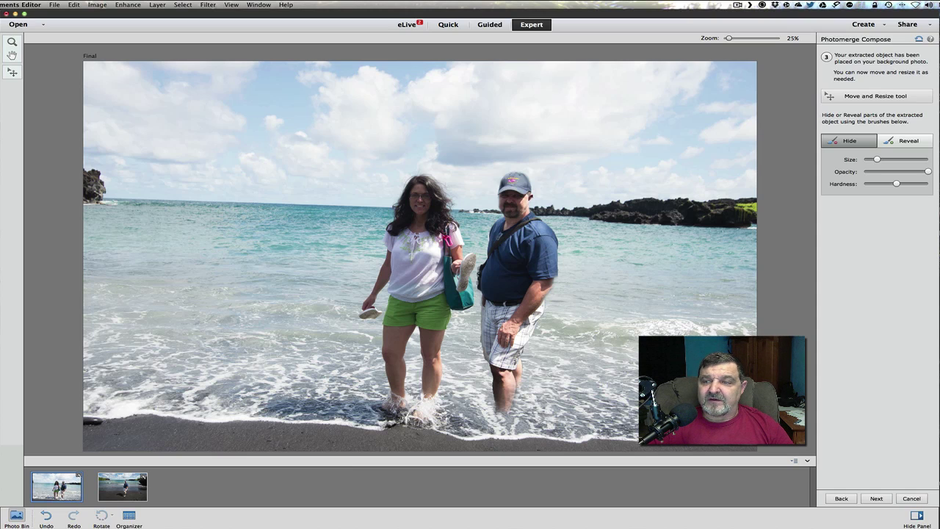
{"action": "left_click", "coordinate": [875, 499]}
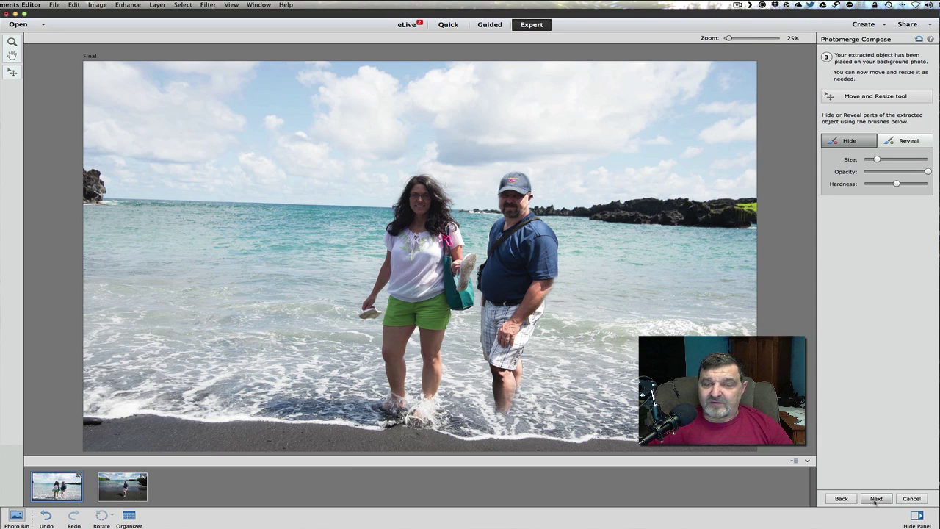
{"action": "left_click", "coordinate": [876, 499]}
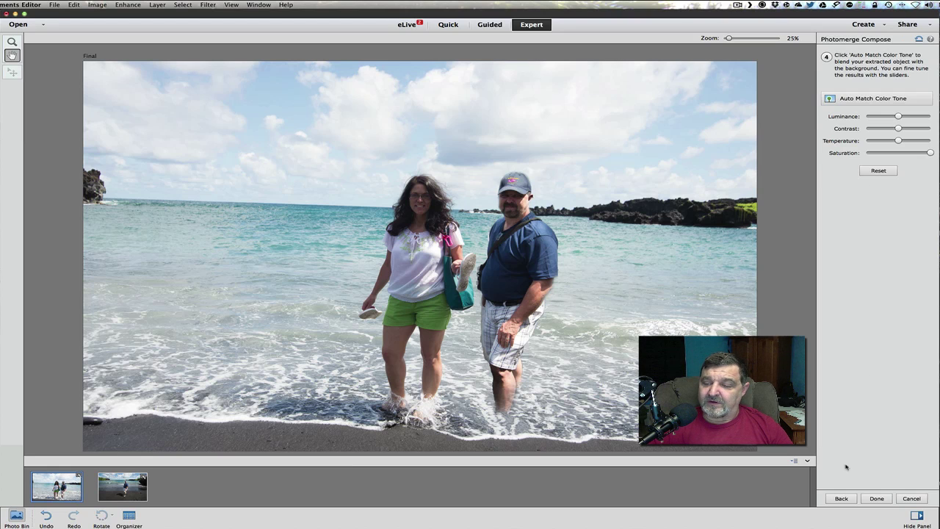
Step: Finish the composite as Untitled-28 and toggle the Background layer's visibility to check the cut-out
{"action": "left_click", "coordinate": [877, 498]}
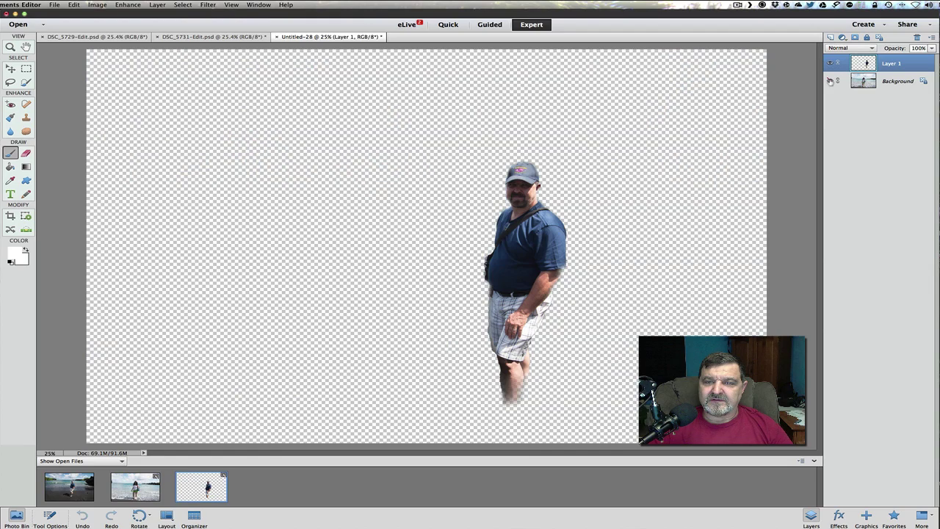
{"action": "left_click", "coordinate": [830, 81]}
{"action": "left_click", "coordinate": [831, 81]}
{"action": "left_click", "coordinate": [831, 80]}
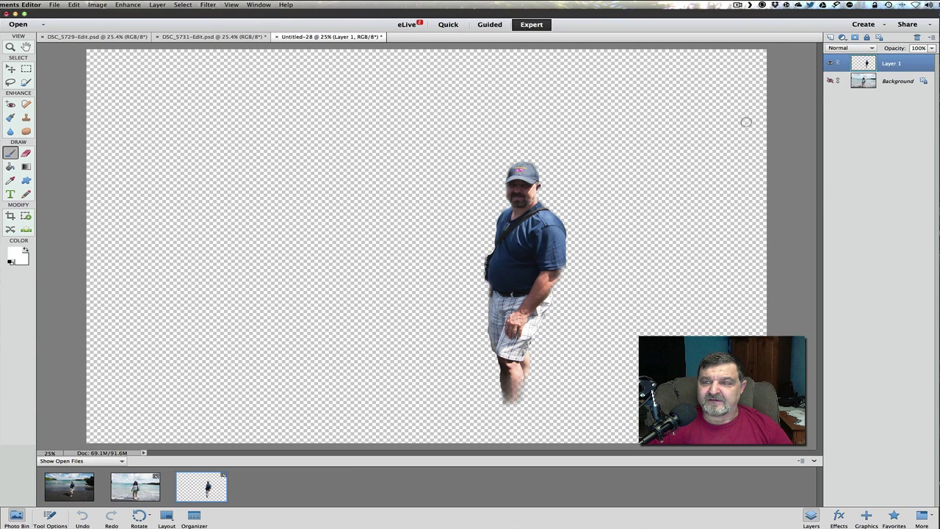
{"action": "left_click", "coordinate": [830, 81]}
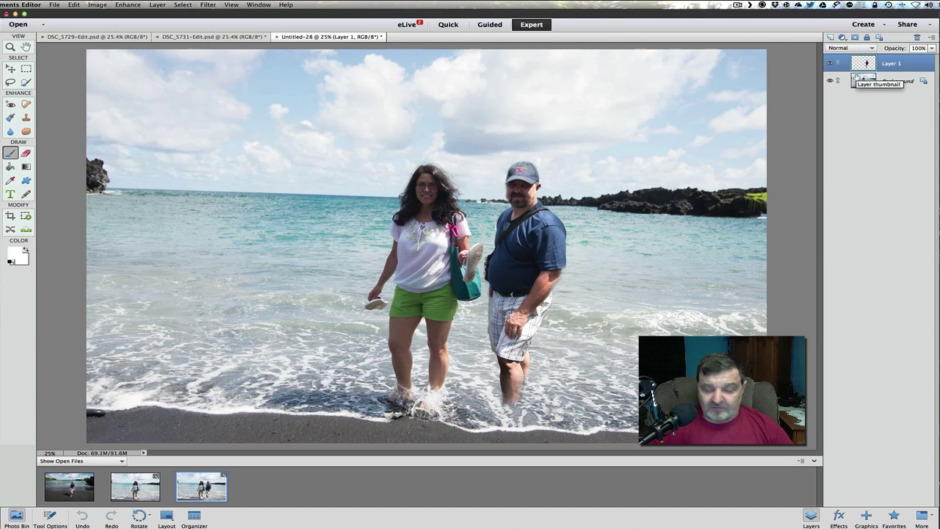
Step: Merge Layer 1 and the beach Background into a single layer
{"action": "left_click", "coordinate": [857, 76], "text": "shift"}
{"action": "right_click", "coordinate": [858, 76]}
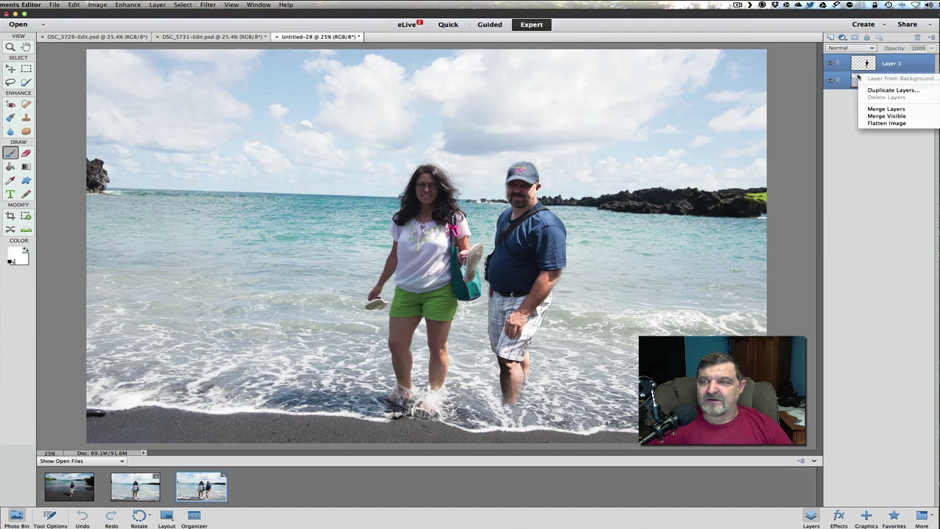
{"action": "left_click", "coordinate": [874, 109]}
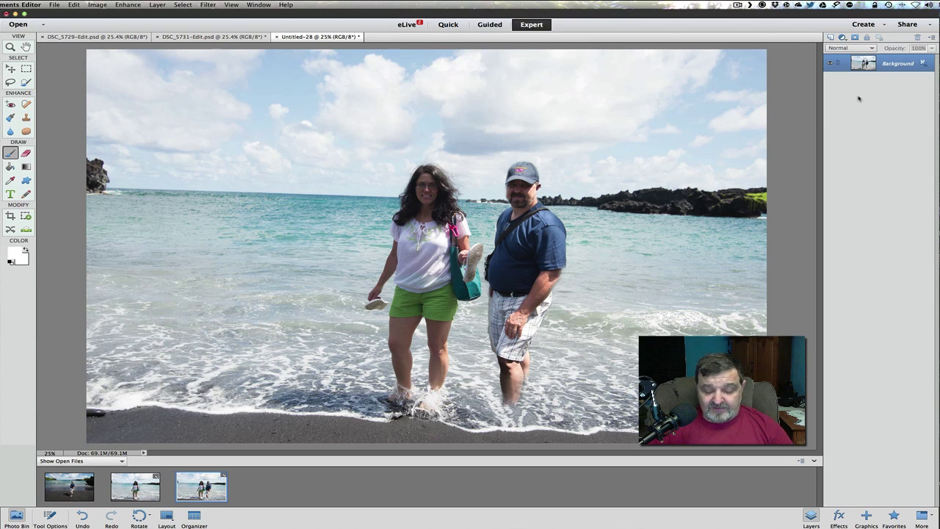
Step: Undo the merge, hide the Background layer, and switch to the Selection Brush
{"action": "key", "text": "super+z"}
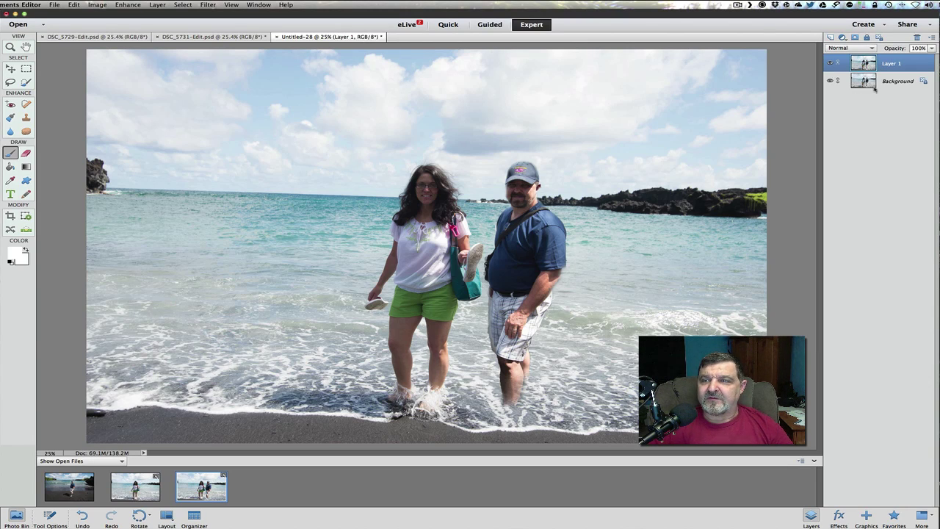
{"action": "left_click", "coordinate": [830, 81]}
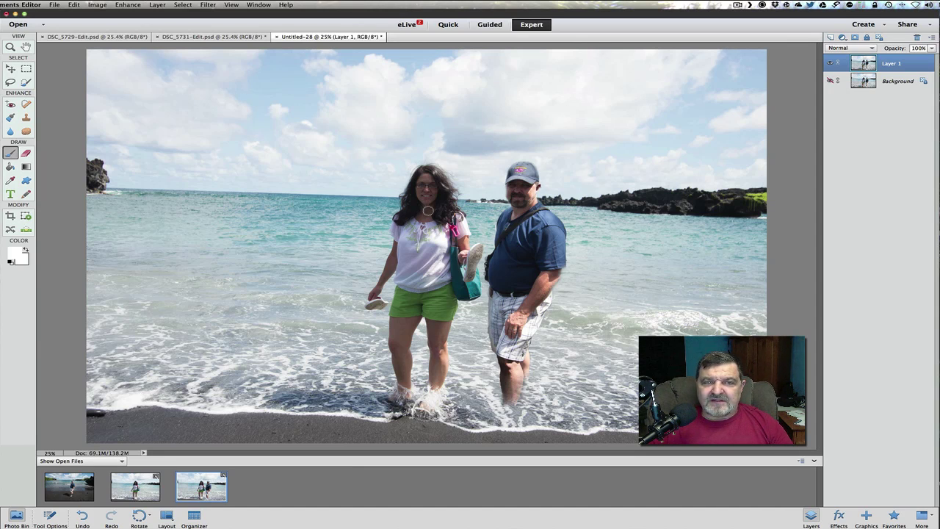
{"action": "left_click", "coordinate": [25, 82]}
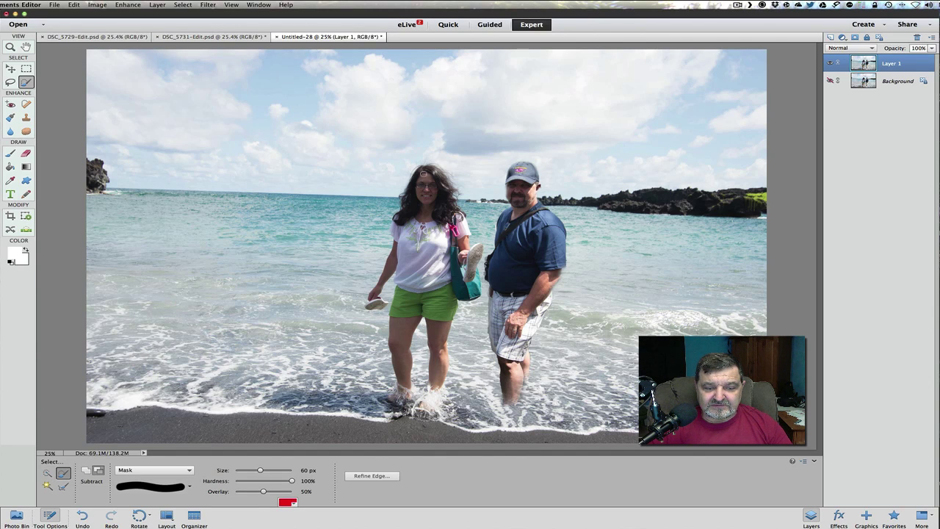
Step: Set the Selection Brush to Selection mode and paint along the right side of the woman's hair
{"action": "left_click", "coordinate": [189, 470]}
{"action": "left_click", "coordinate": [147, 465]}
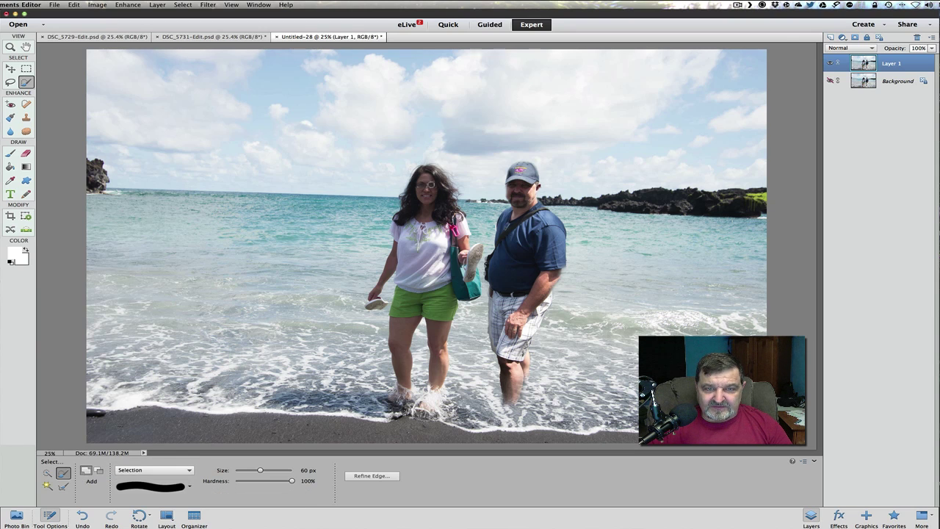
{"action": "mouse_move", "coordinate": [432, 170]}
{"action": "left_mouse_down"}
{"action": "mouse_move", "coordinate": [465, 227]}
{"action": "mouse_move", "coordinate": [476, 280]}
{"action": "mouse_move", "coordinate": [452, 323]}
{"action": "mouse_move", "coordinate": [440, 386]}
{"action": "mouse_move", "coordinate": [430, 323]}
{"action": "mouse_move", "coordinate": [432, 332]}
{"action": "mouse_move", "coordinate": [436, 309]}
{"action": "mouse_move", "coordinate": [441, 369]}
{"action": "left_mouse_up"}
Step: Quick-select the rest of the woman, extending down her left leg and body
{"action": "key", "text": "a"}
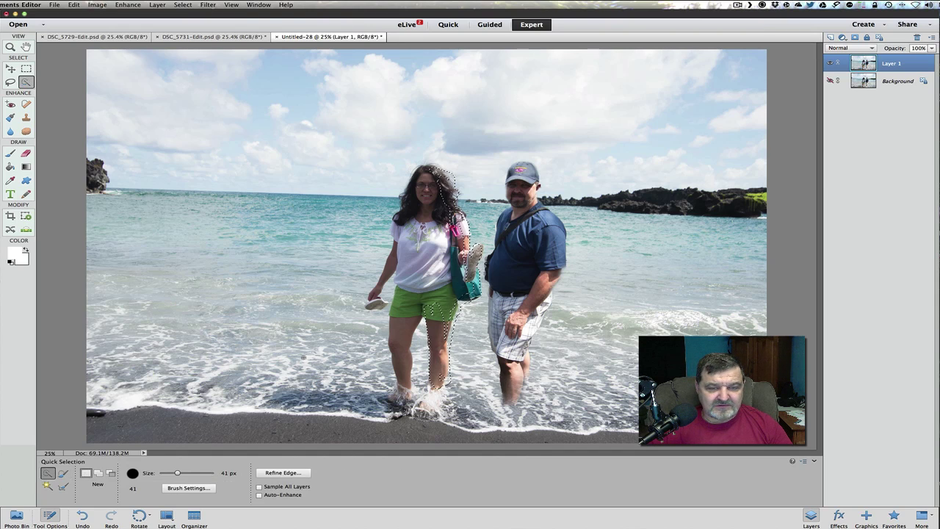
{"action": "mouse_move", "coordinate": [398, 371]}
{"action": "left_mouse_down"}
{"action": "mouse_move", "coordinate": [400, 336]}
{"action": "mouse_move", "coordinate": [421, 301]}
{"action": "left_mouse_up"}
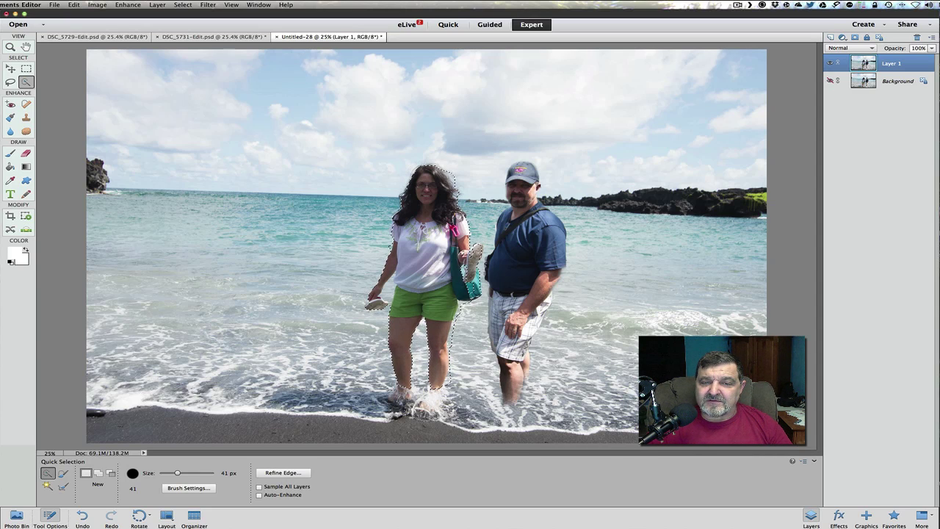
{"action": "left_click", "coordinate": [496, 323]}
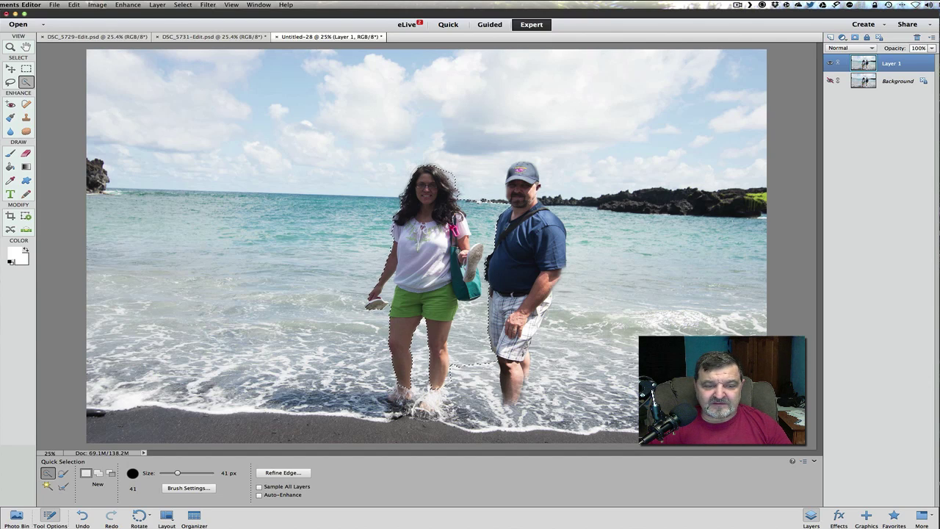
{"action": "left_click", "coordinate": [98, 473]}
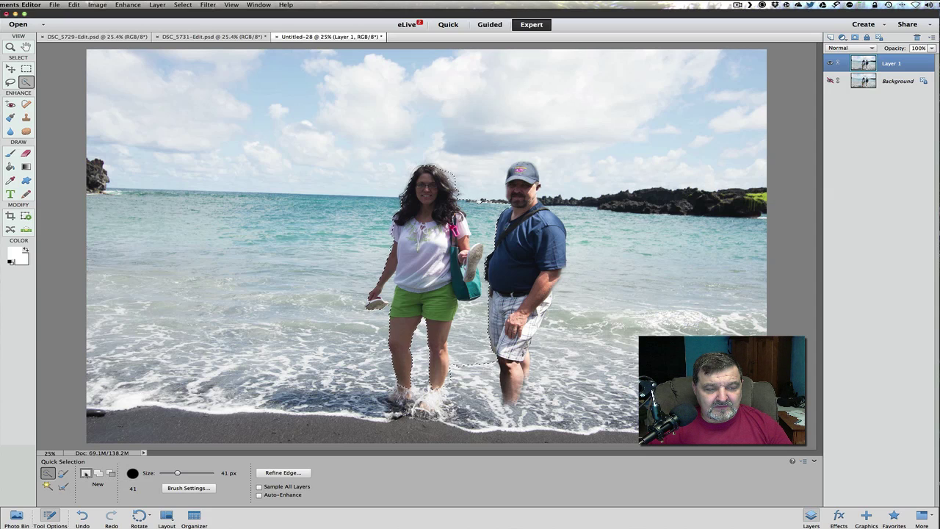
Step: Subtract the man's shorts and the gap by the bag from the selection, then return to Add mode
{"action": "left_click", "coordinate": [110, 473]}
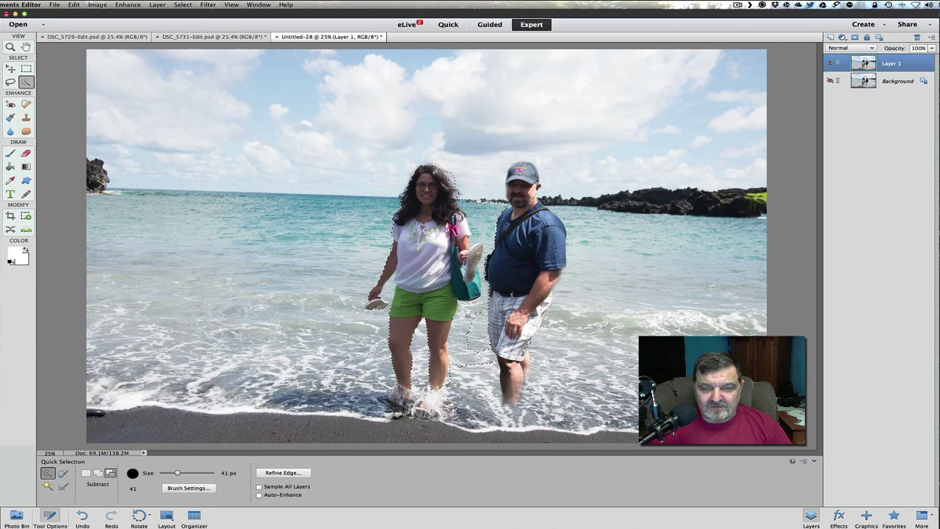
{"action": "left_click_drag", "start_coordinate": [468, 312], "coordinate": [459, 337]}
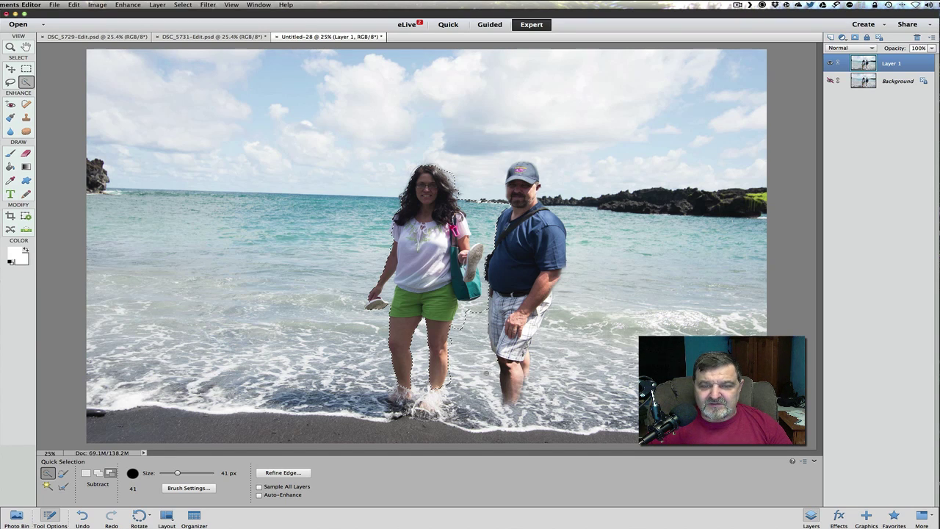
{"action": "left_click_drag", "start_coordinate": [466, 306], "coordinate": [460, 317]}
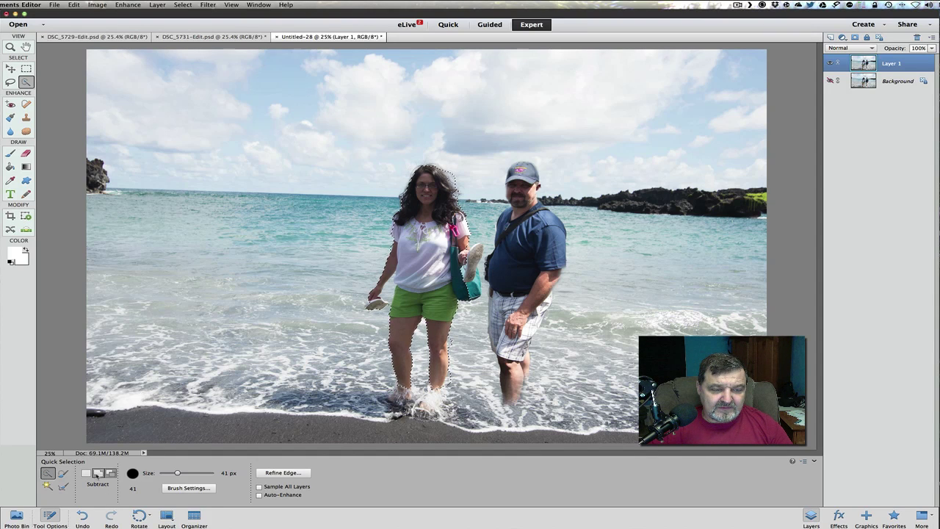
{"action": "left_click", "coordinate": [98, 473]}
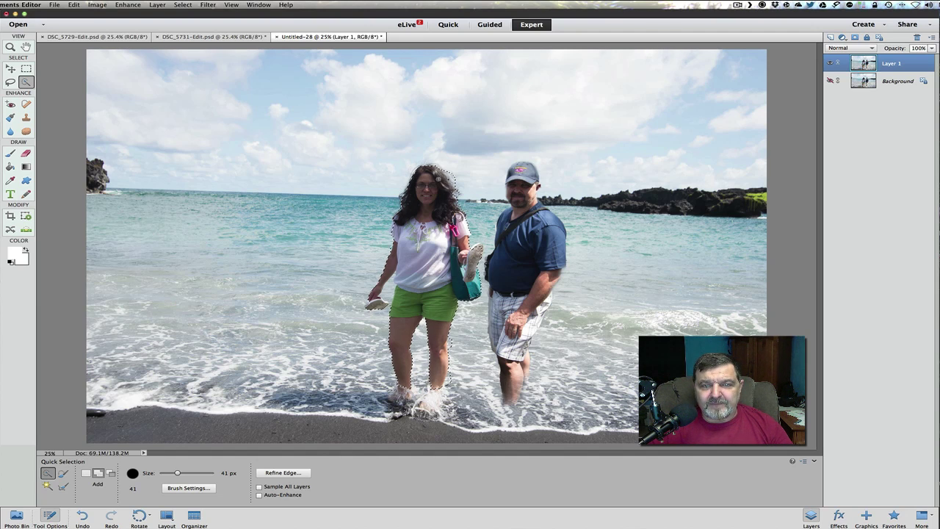
Step: Extend the Quick Selection over the man's cap, shirt, shoulder, hip and shorts
{"action": "left_click", "coordinate": [523, 171]}
{"action": "left_click_drag", "start_coordinate": [528, 204], "coordinate": [562, 265]}
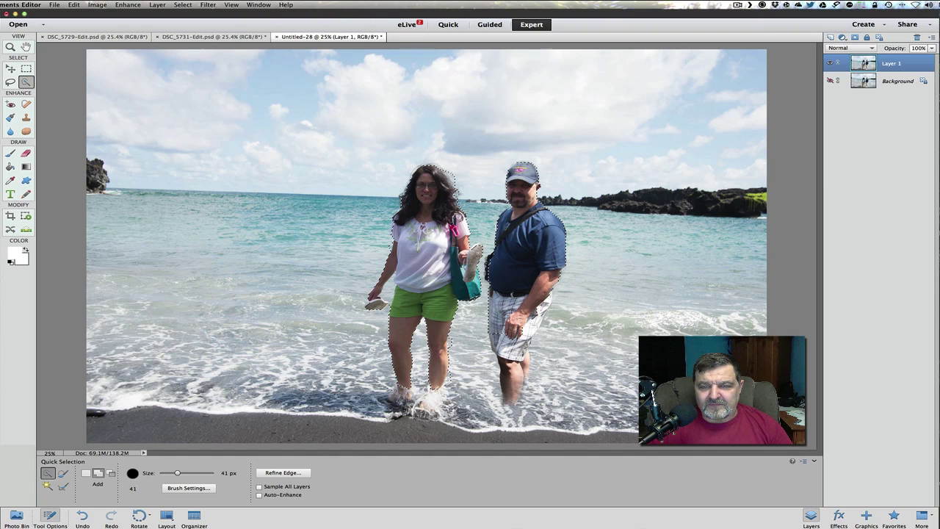
{"action": "mouse_move", "coordinate": [530, 324]}
{"action": "left_mouse_down"}
{"action": "mouse_move", "coordinate": [512, 359]}
{"action": "mouse_move", "coordinate": [516, 378]}
{"action": "mouse_move", "coordinate": [507, 360]}
{"action": "mouse_move", "coordinate": [521, 382]}
{"action": "left_mouse_up"}
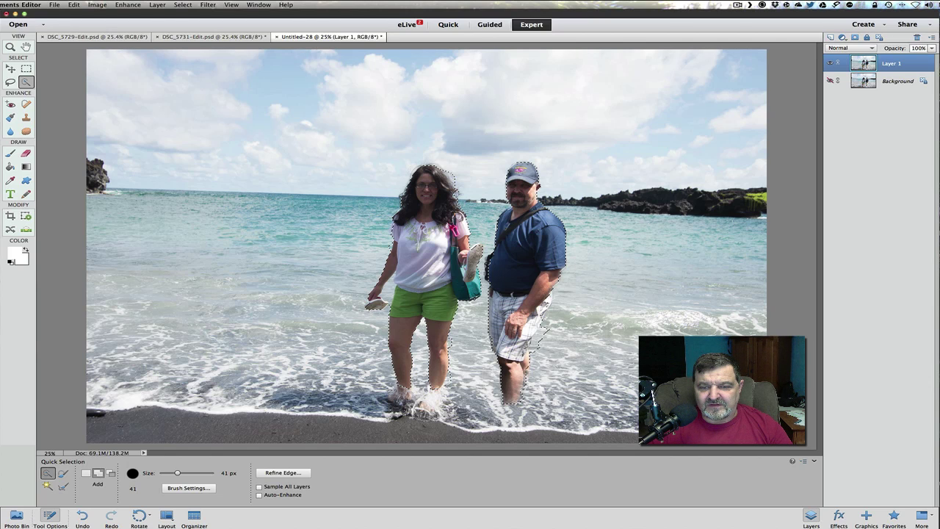
Step: Subtract the water beside the man's leg from the selection, then undo the accidental Layer Via Copy
{"action": "key", "text": "alt"}
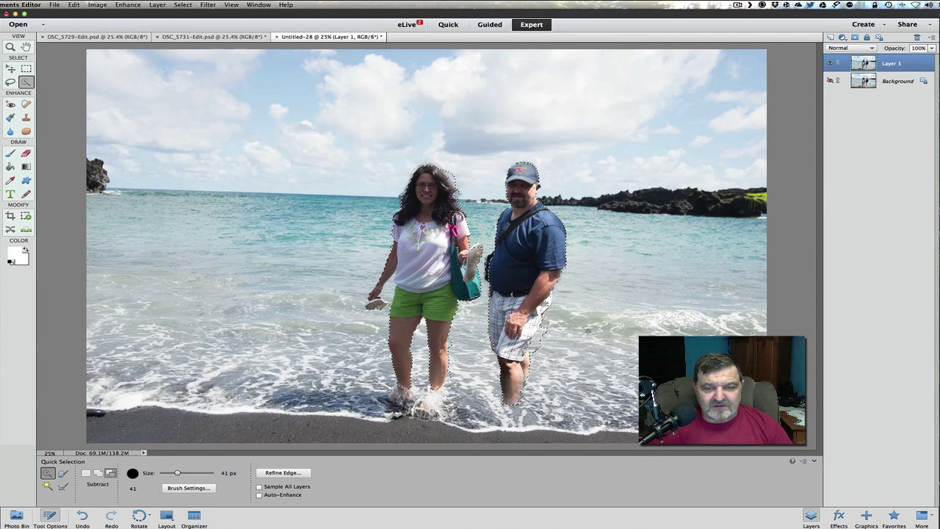
{"action": "left_click_drag", "start_coordinate": [537, 348], "coordinate": [544, 325]}
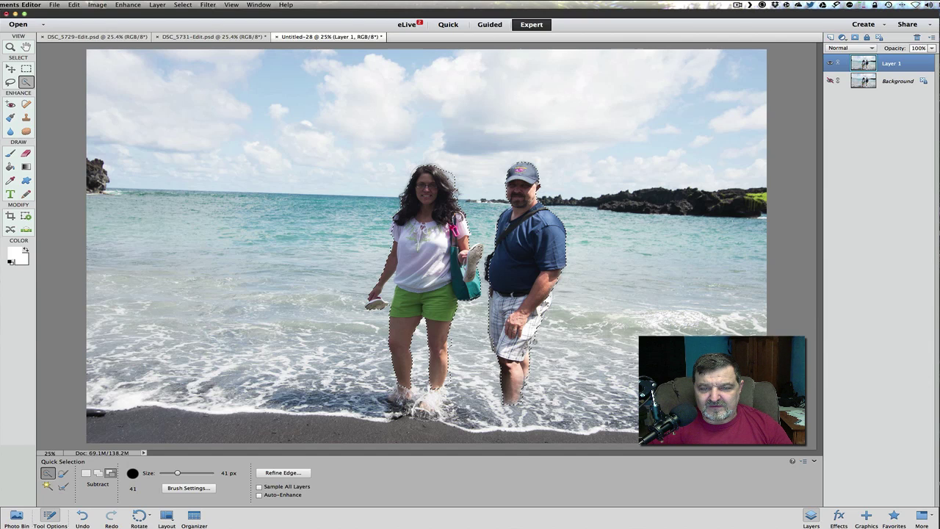
{"action": "key", "text": "super+j"}
{"action": "left_click", "coordinate": [74, 4]}
{"action": "left_click", "coordinate": [76, 14]}
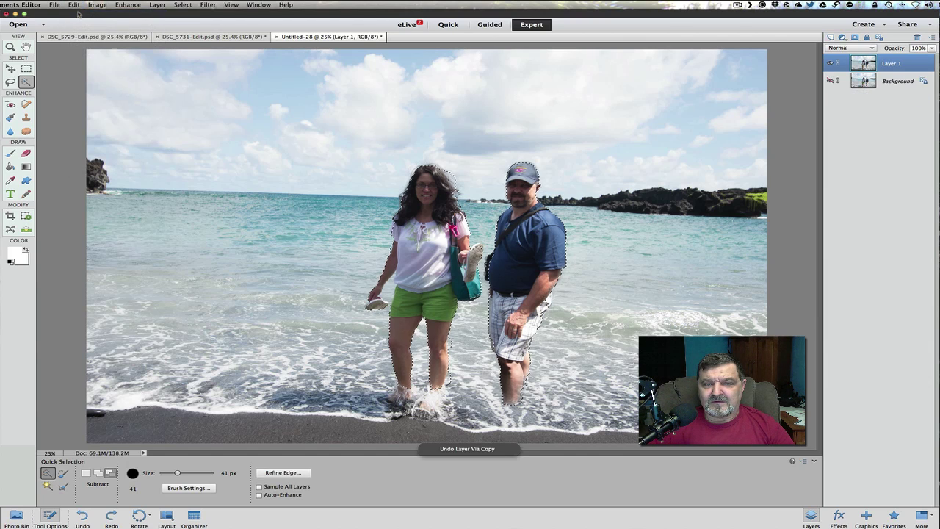
Step: Invert the selection to the background and copy it onto a new Layer 2
{"action": "left_click", "coordinate": [182, 6]}
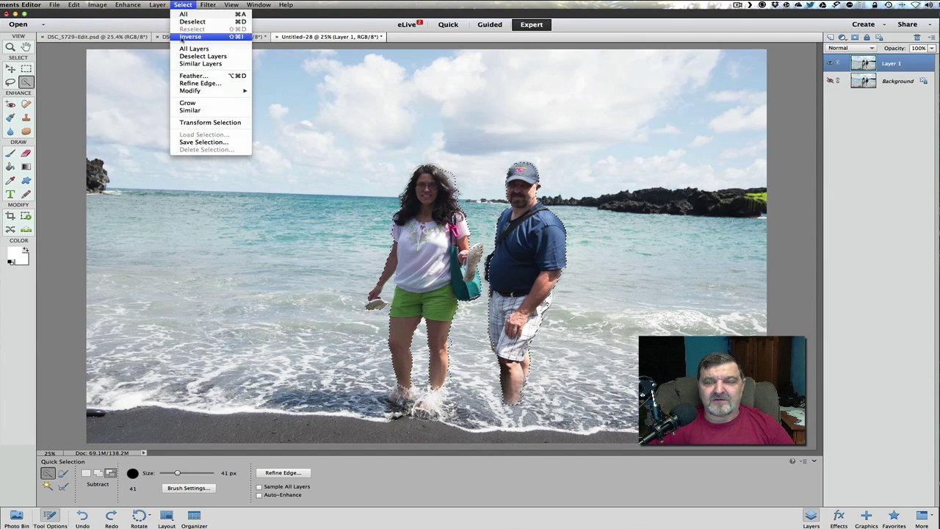
{"action": "left_click", "coordinate": [182, 34]}
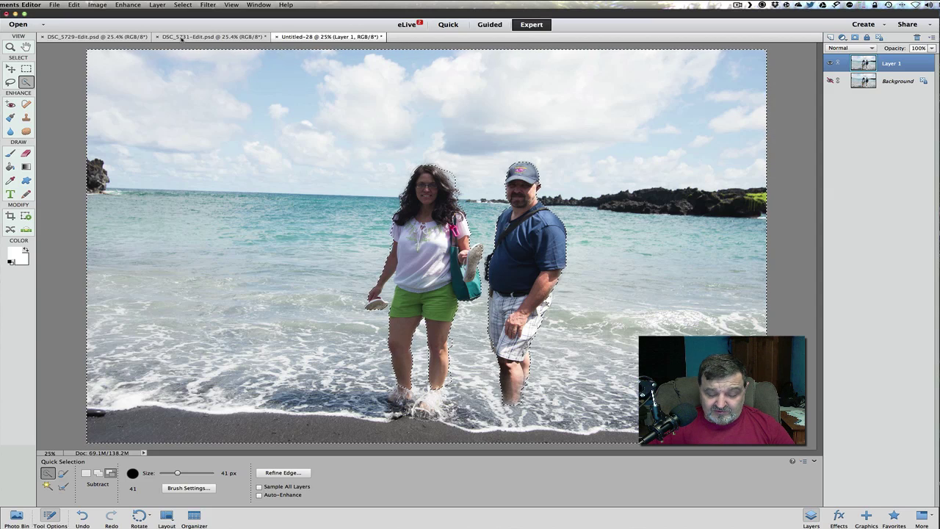
{"action": "key", "text": "super+j"}
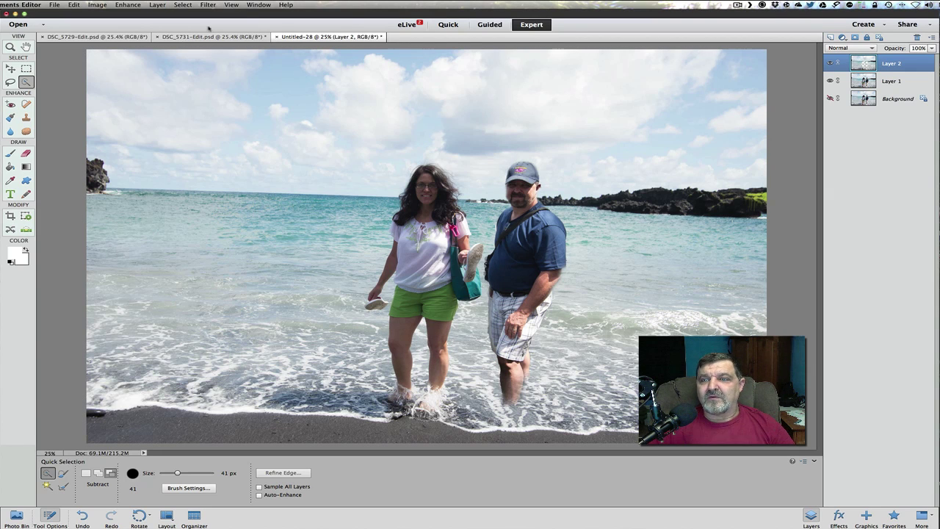
Step: Toggle Layer 1's visibility off and on twice to check the couple cutout
{"action": "left_click", "coordinate": [830, 81]}
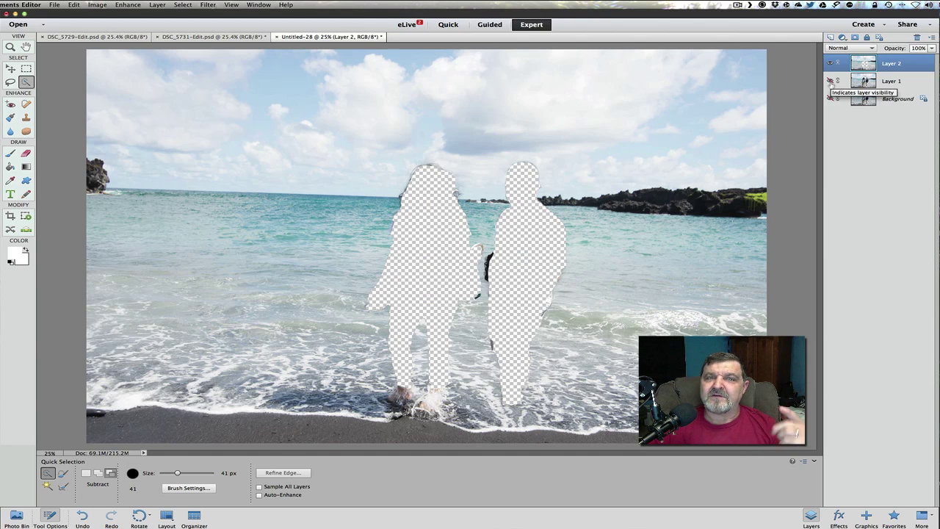
{"action": "left_click", "coordinate": [831, 81]}
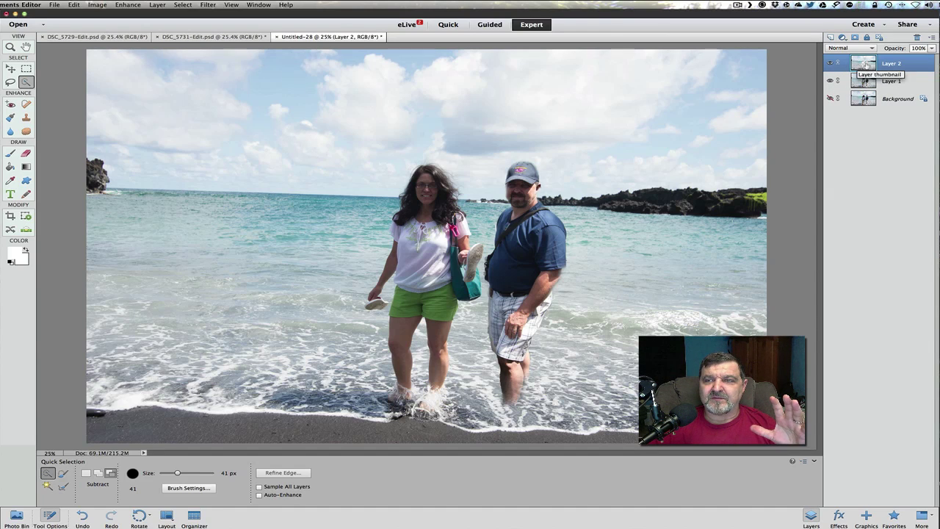
{"action": "left_click", "coordinate": [831, 81]}
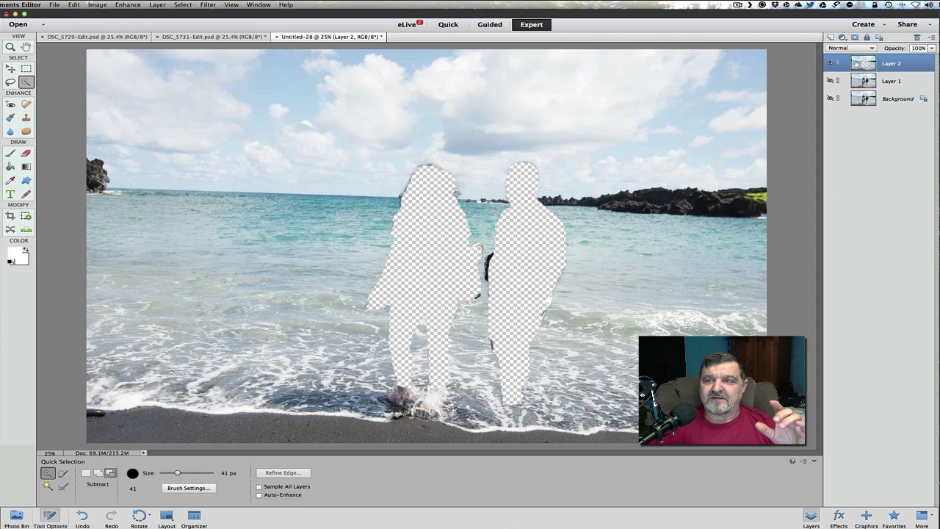
{"action": "left_click", "coordinate": [831, 81]}
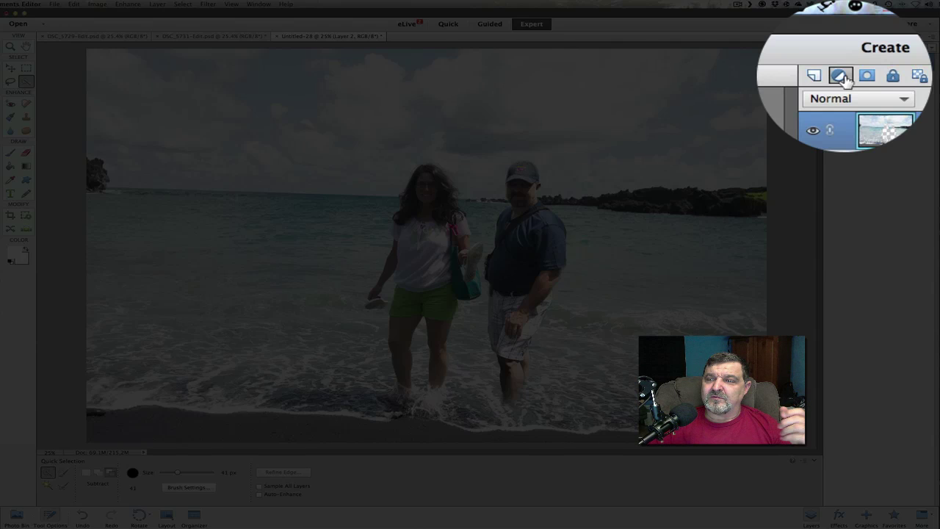
Step: Add a Levels adjustment layer above Layer 2 and lower its midtone to 0.84
{"action": "left_click", "coordinate": [841, 76]}
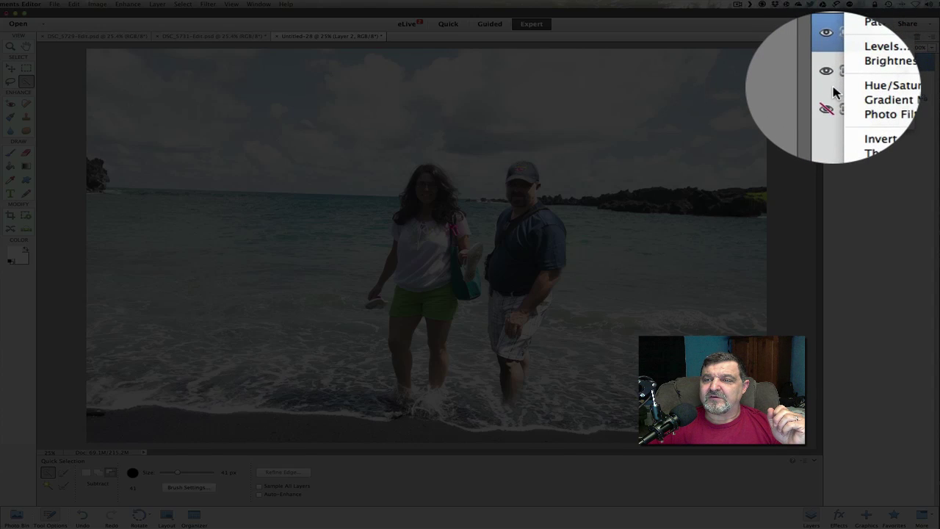
{"action": "left_click", "coordinate": [850, 73]}
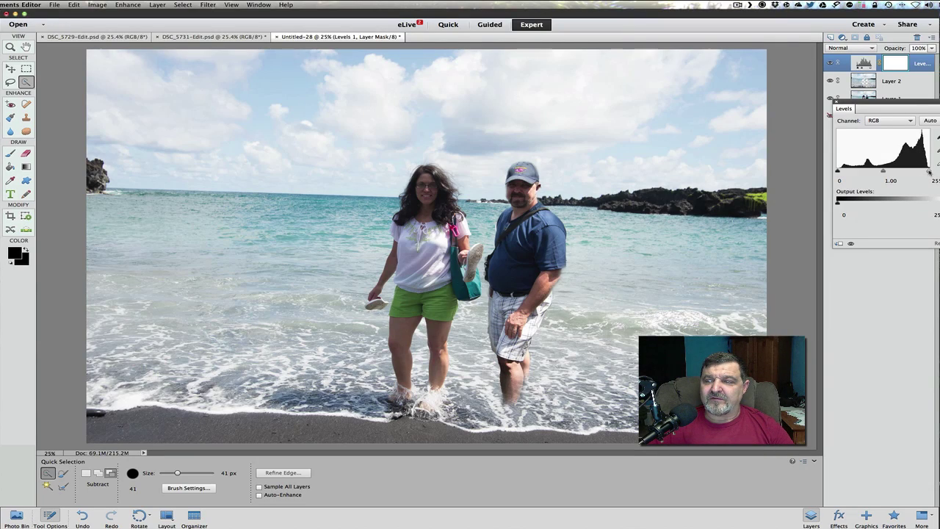
{"action": "left_click_drag", "start_coordinate": [926, 171], "coordinate": [884, 173]}
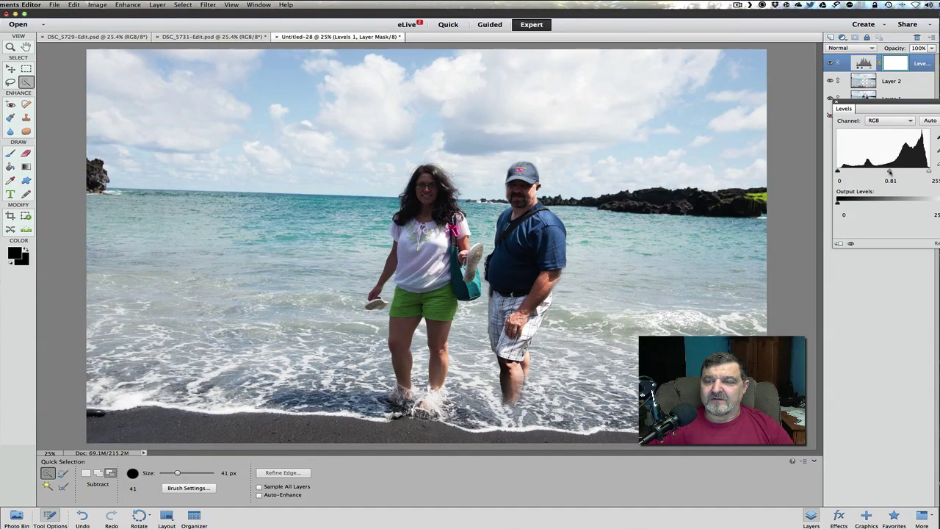
{"action": "left_click_drag", "start_coordinate": [890, 172], "coordinate": [889, 172]}
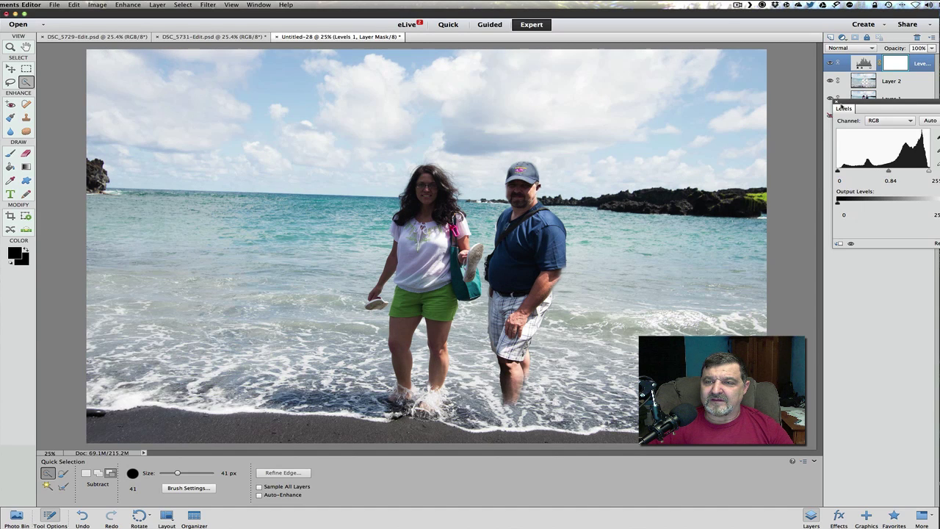
{"action": "left_click", "coordinate": [839, 105]}
Step: Delete the Levels 1 layer and add a fresh default Levels layer clipped to Layer 2
{"action": "right_click", "coordinate": [859, 65]}
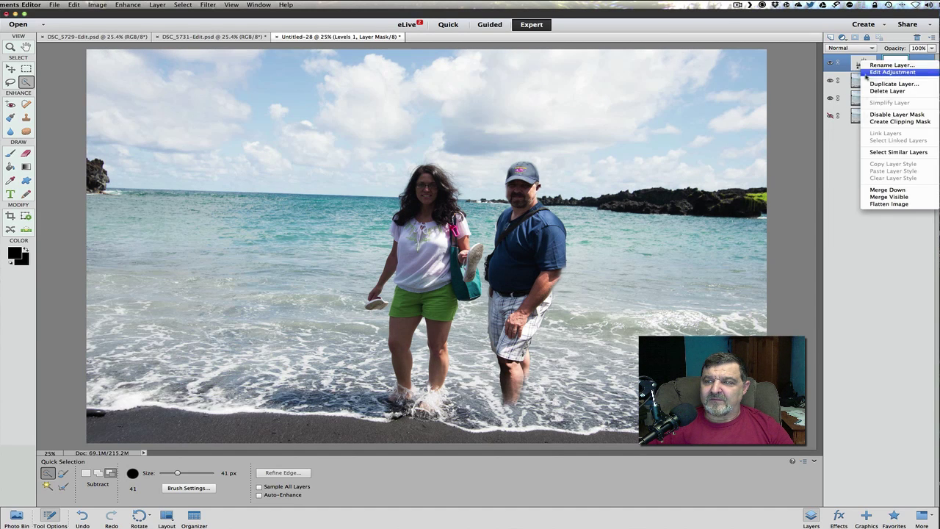
{"action": "left_click", "coordinate": [887, 90]}
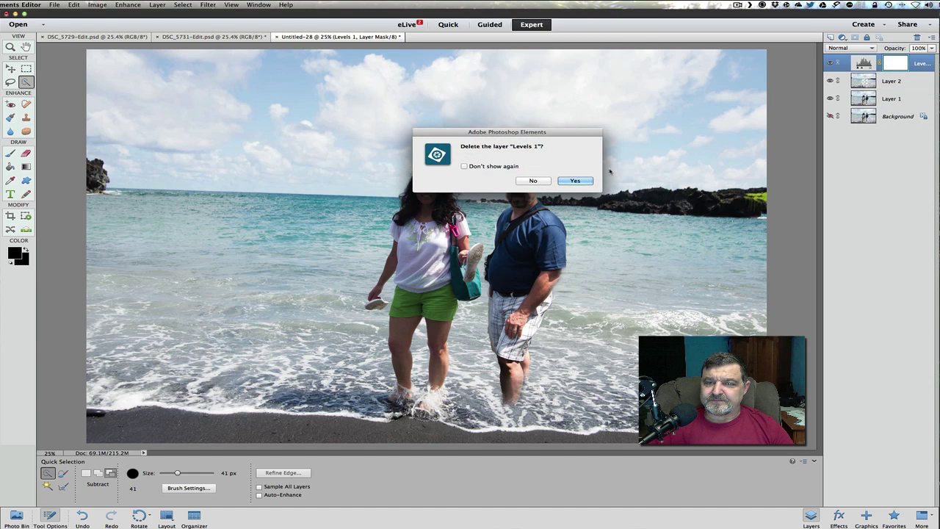
{"action": "left_click", "coordinate": [580, 182]}
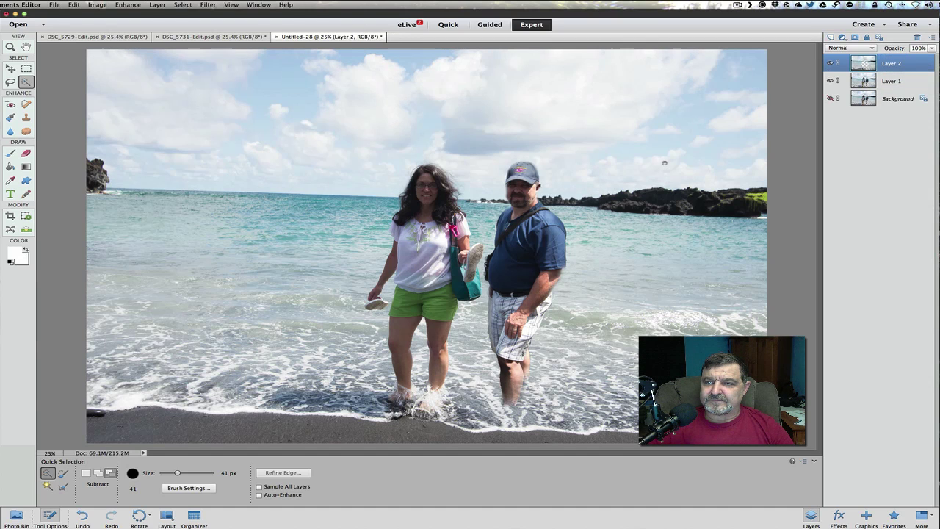
{"action": "left_click", "coordinate": [843, 38]}
{"action": "left_click", "coordinate": [855, 68]}
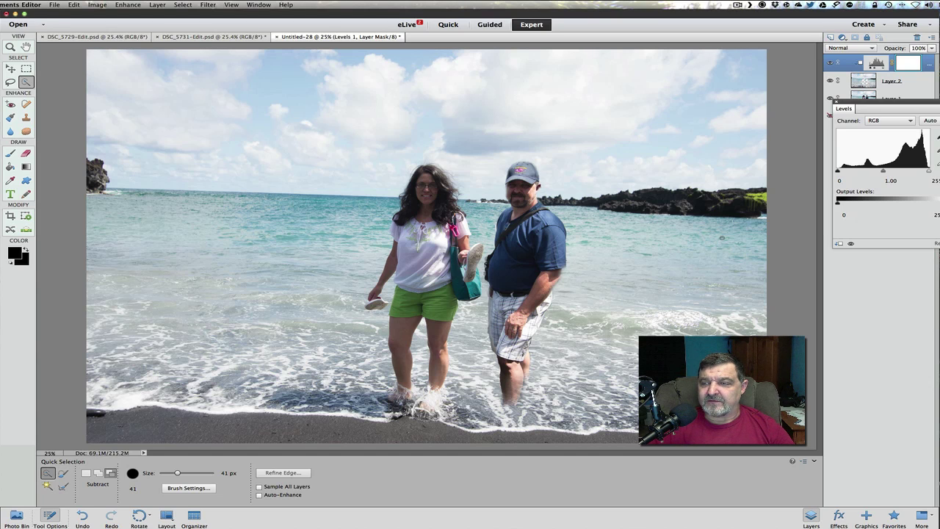
Step: Set the clipped Levels midtone to 0.50 so only the beach background darkens
{"action": "left_click_drag", "start_coordinate": [882, 171], "coordinate": [903, 171]}
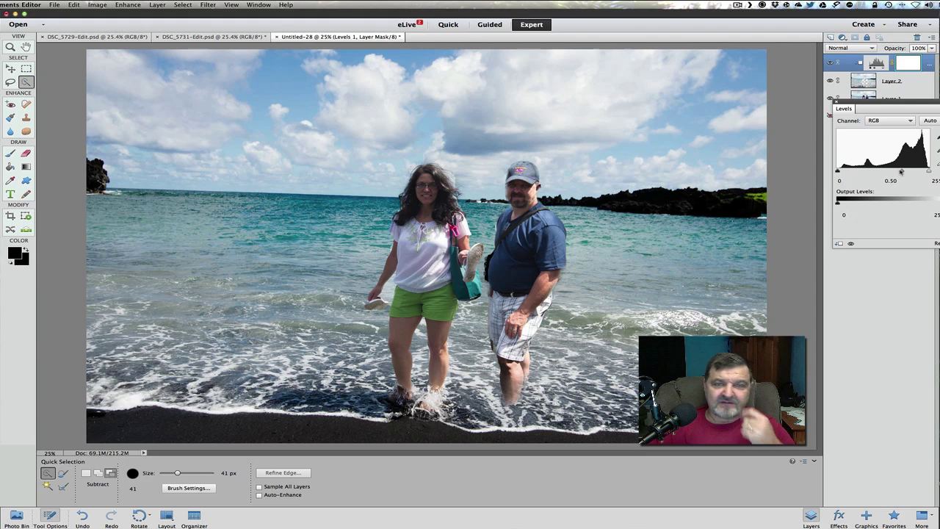
{"action": "left_click", "coordinate": [837, 104]}
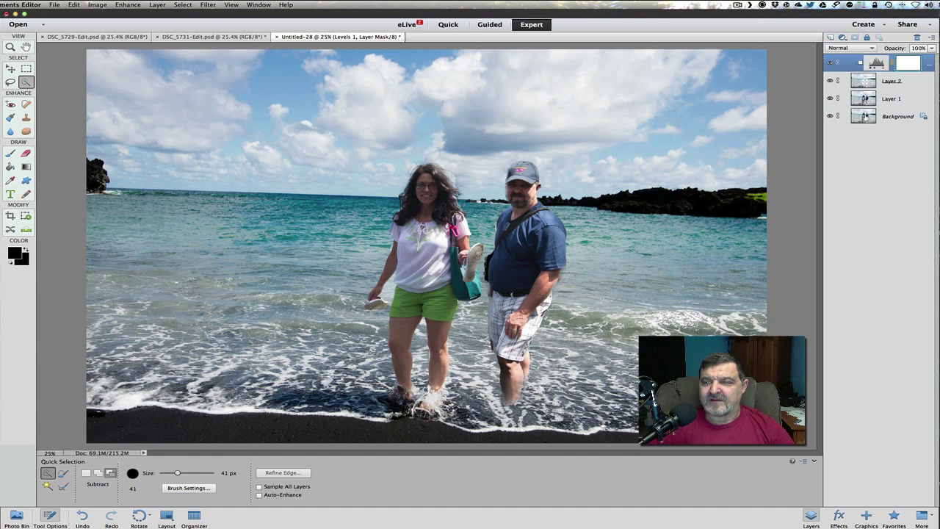
Step: Select all four layers and merge them into a single Background layer
{"action": "left_click", "coordinate": [865, 116], "text": "shift"}
{"action": "right_click", "coordinate": [865, 116]}
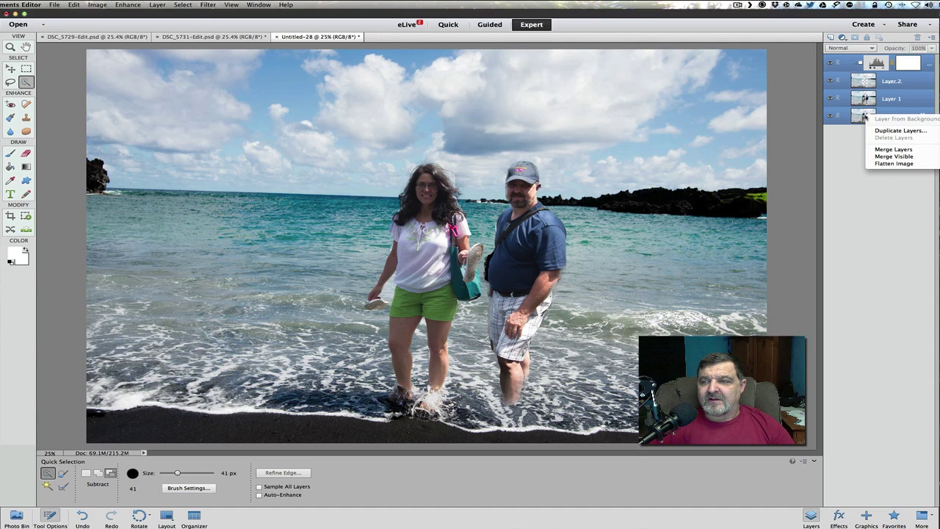
{"action": "left_click", "coordinate": [881, 151]}
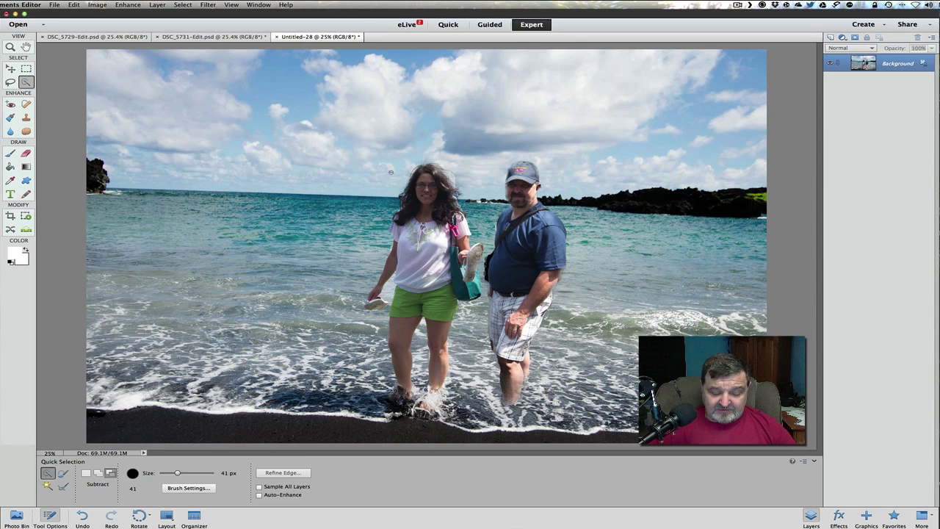
{"action": "scroll", "coordinate": [391, 172], "scroll_direction": "down", "scroll_amount": 1}
{"action": "scroll", "coordinate": [391, 172], "scroll_direction": "down", "scroll_amount": 2}
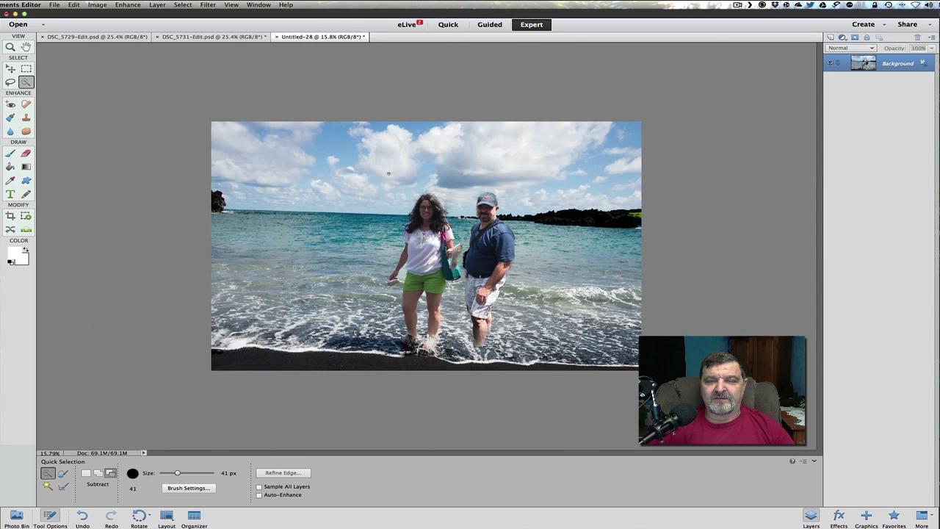